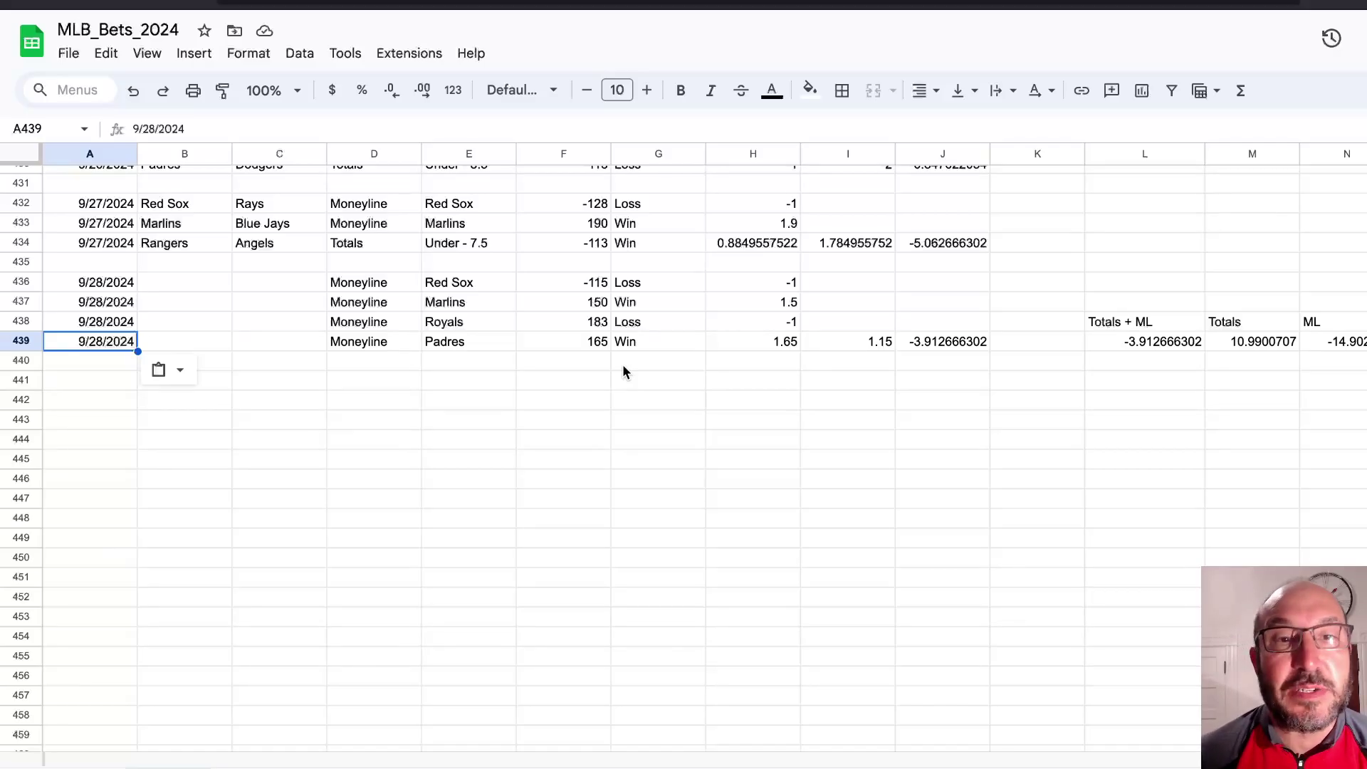
# Review the MLB_Bets_Extra sheet, then switch to the JupyterLab game evaluation notebook.
pyautogui.hotkey('ctrl', 'Tab')
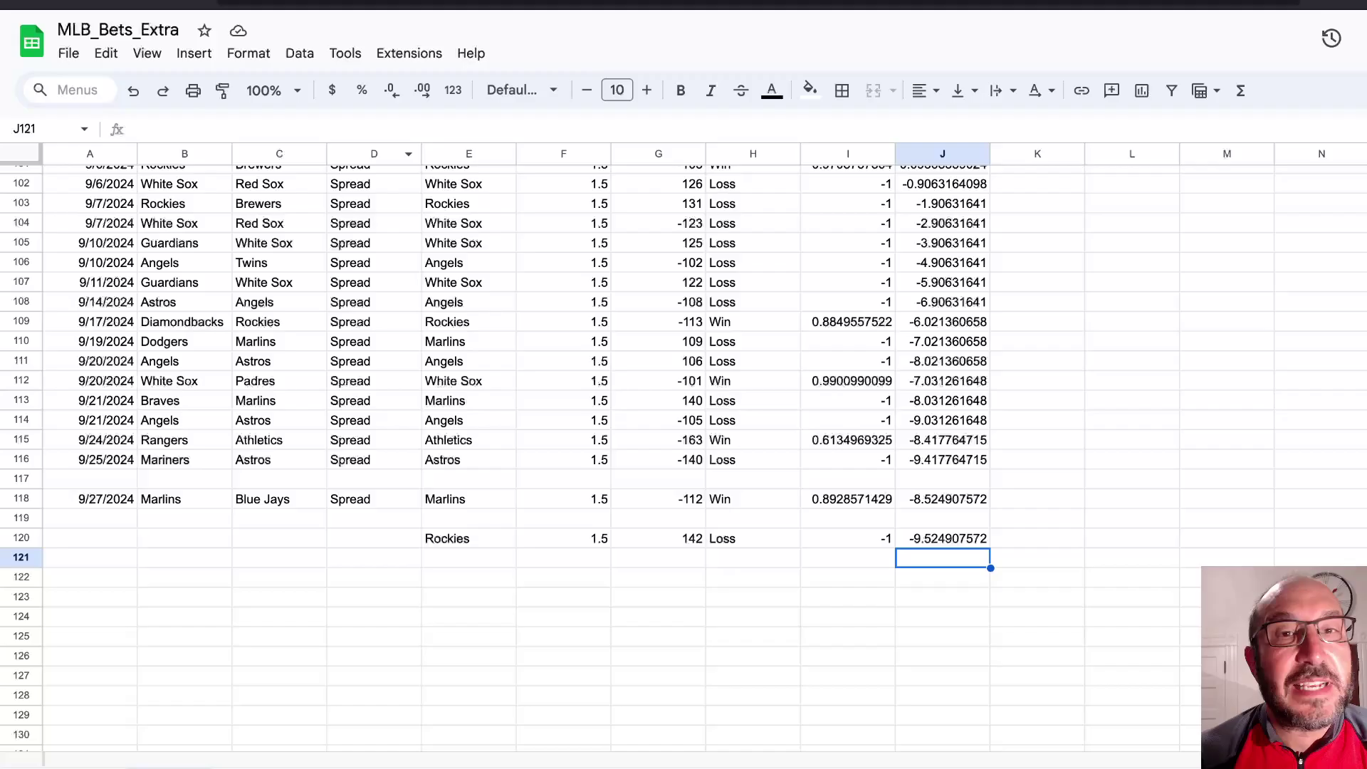
pyautogui.press('super+Tab')
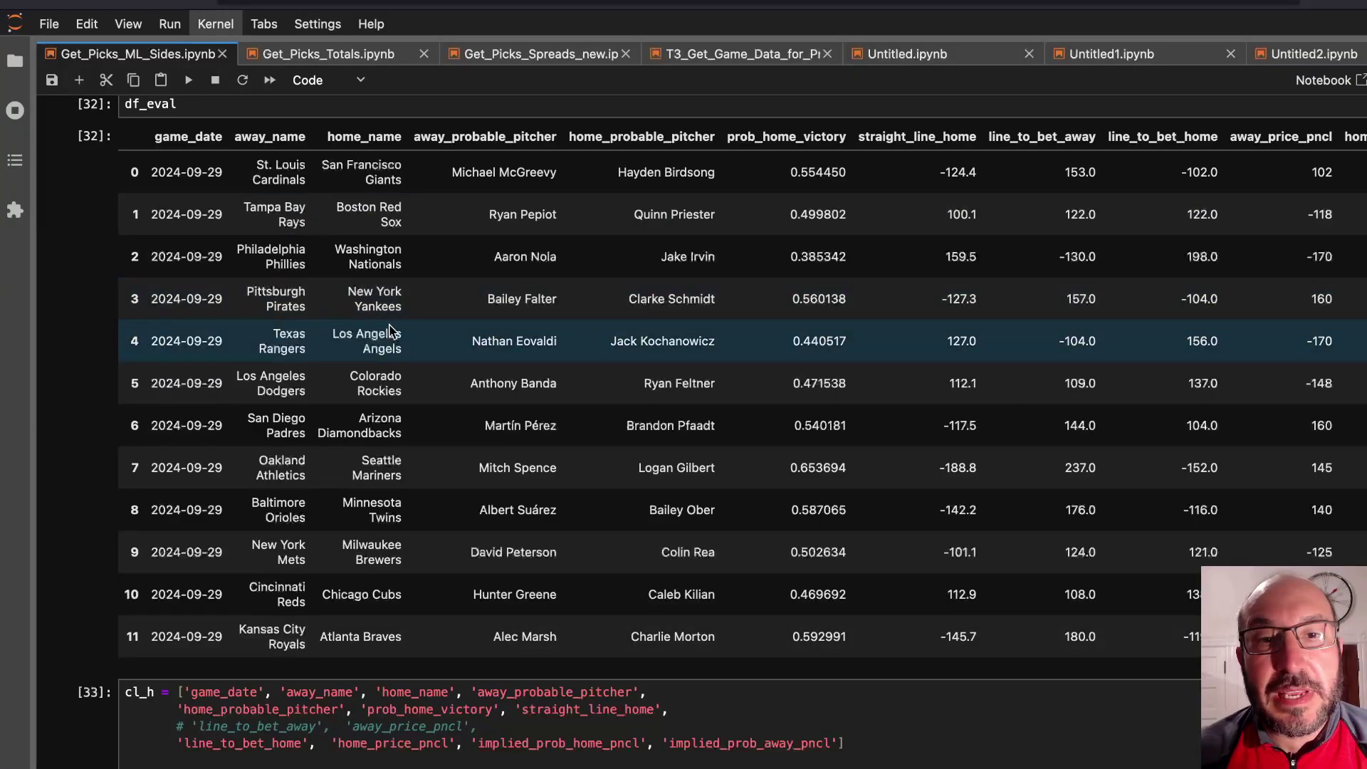
pyautogui.scroll(-1, 393, 332)
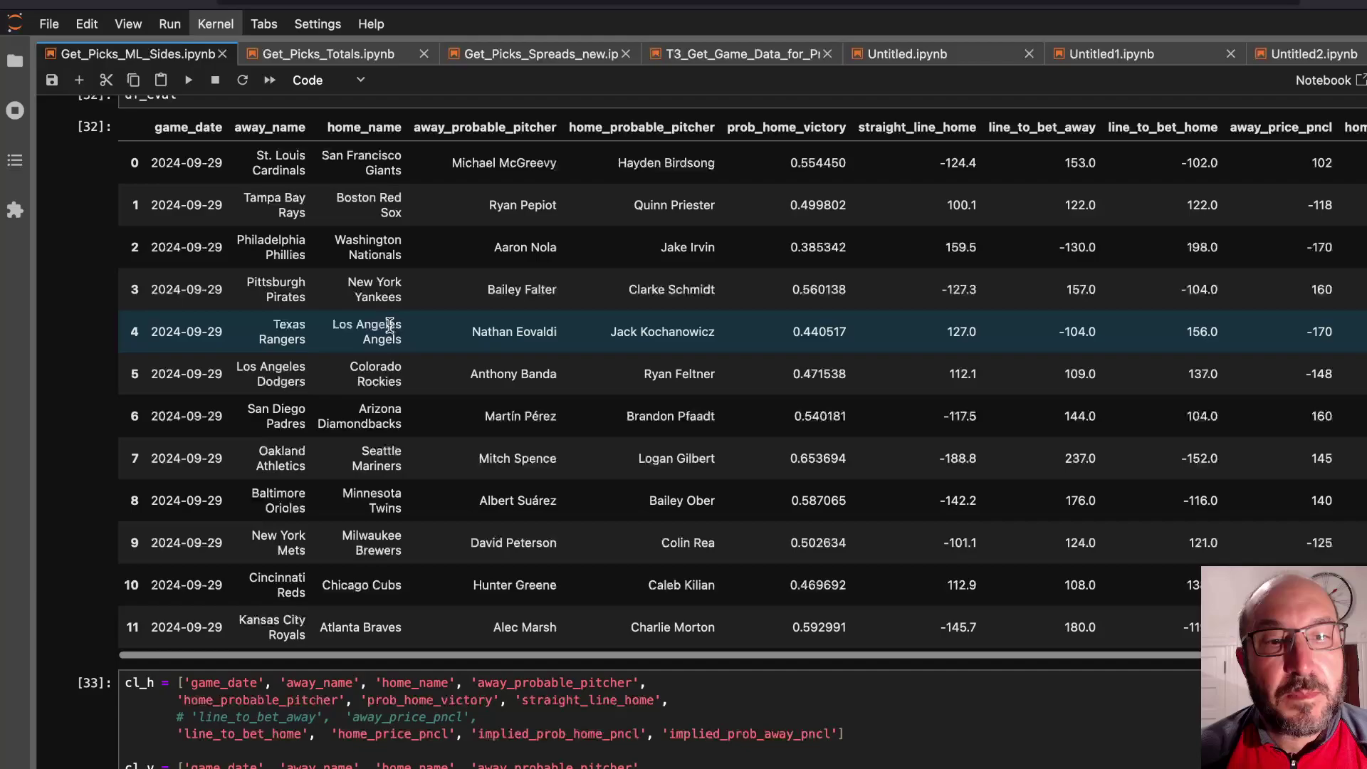
pyautogui.scroll(-5, 393, 325)
pyautogui.scroll(-8, 393, 326)
pyautogui.scroll(-3, 393, 326)
pyautogui.scroll(-3, 390, 323)
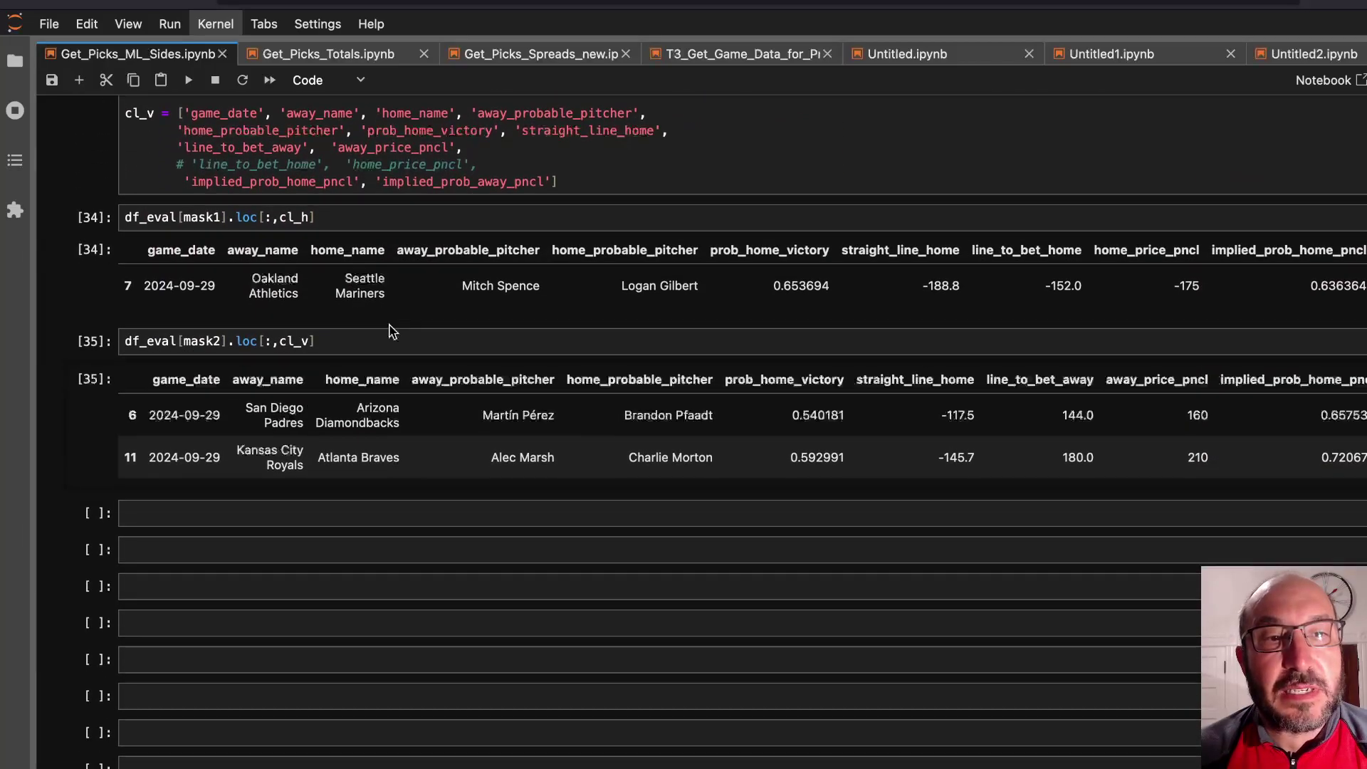
pyautogui.scroll(-3, 390, 324)
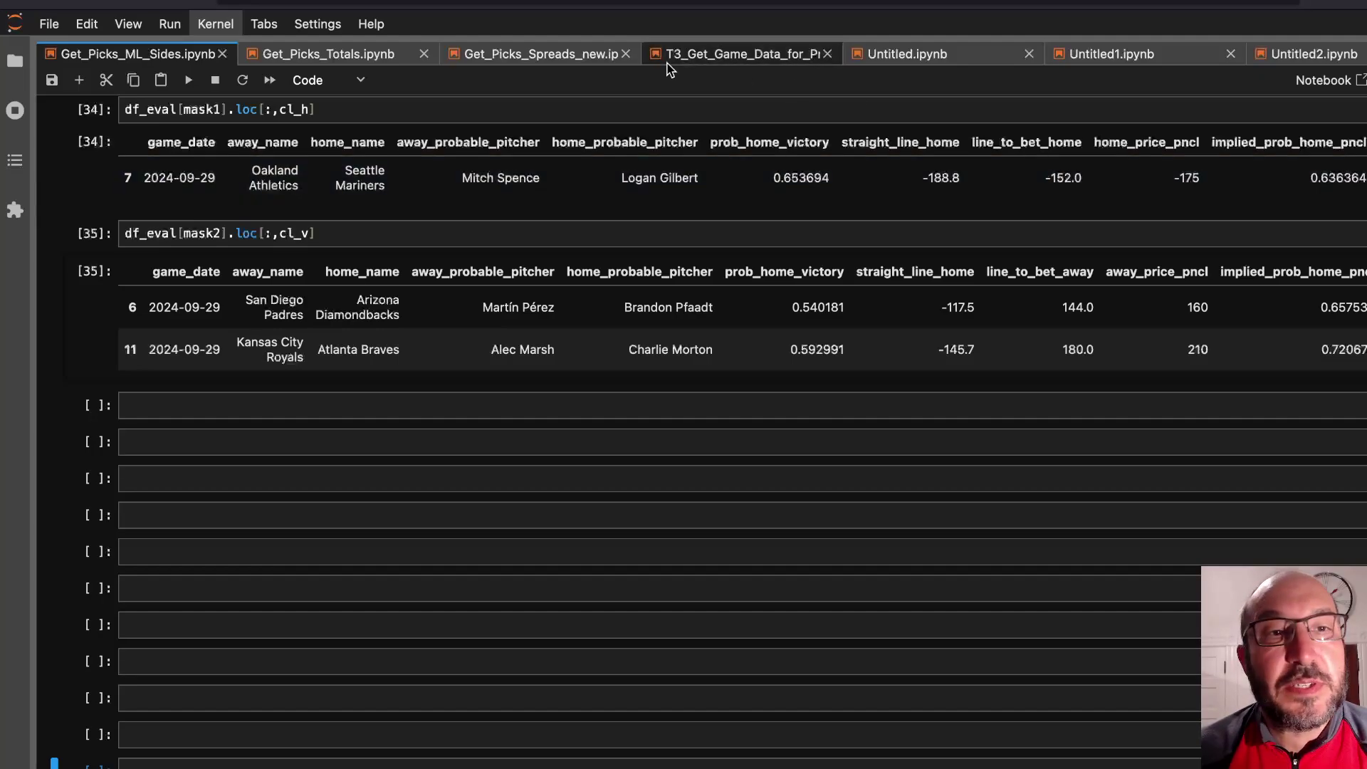
# Check WagerTalk's September 29 moneylines, glancing at JupyterLab in between.
pyautogui.press('super+Tab')
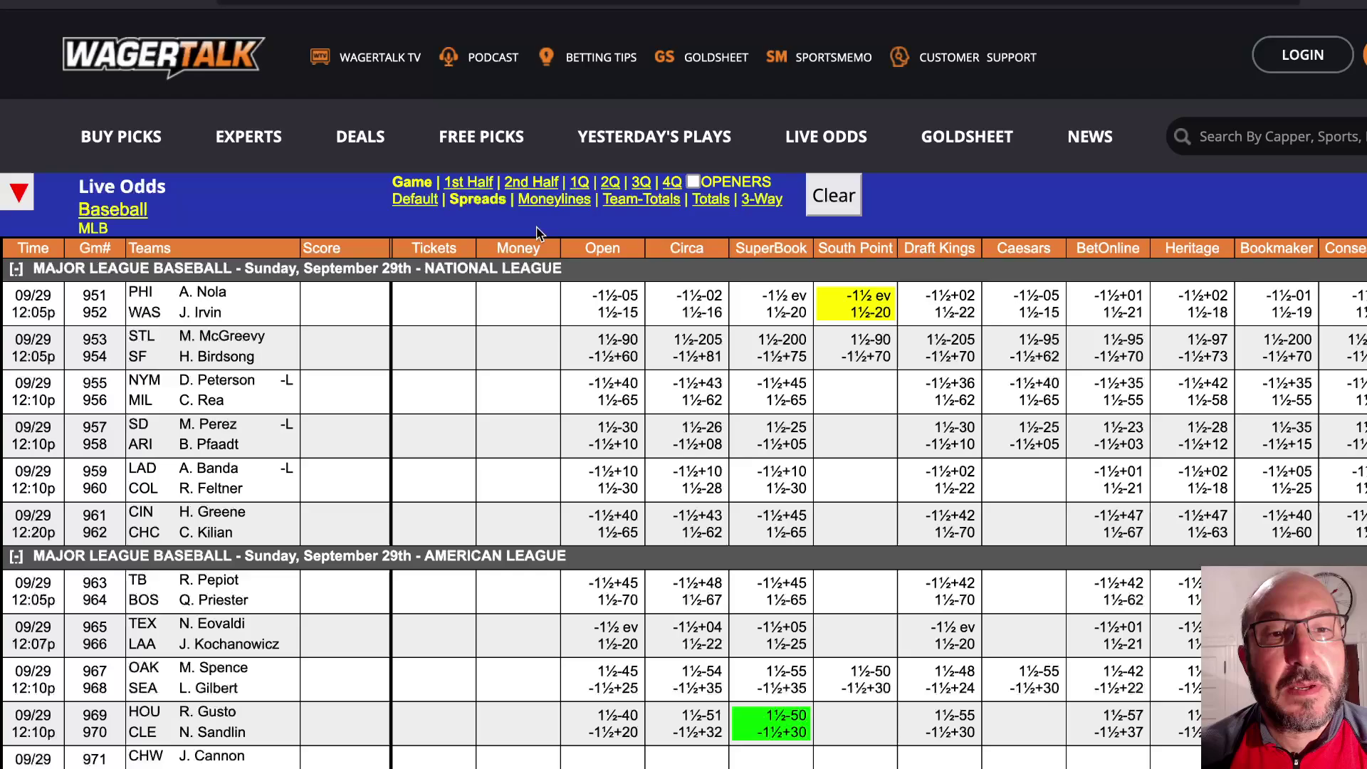
pyautogui.scroll(-3, 367, 514)
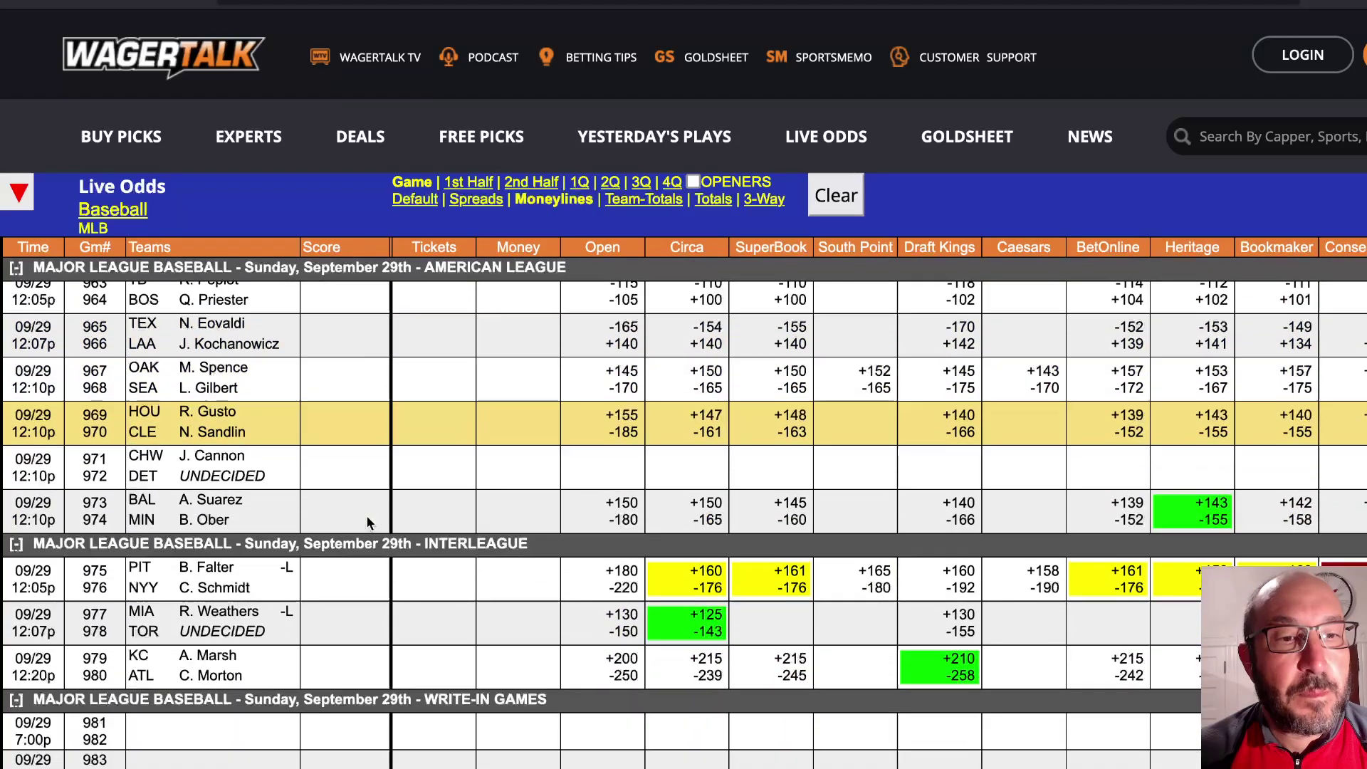
pyautogui.scroll(1, 367, 514)
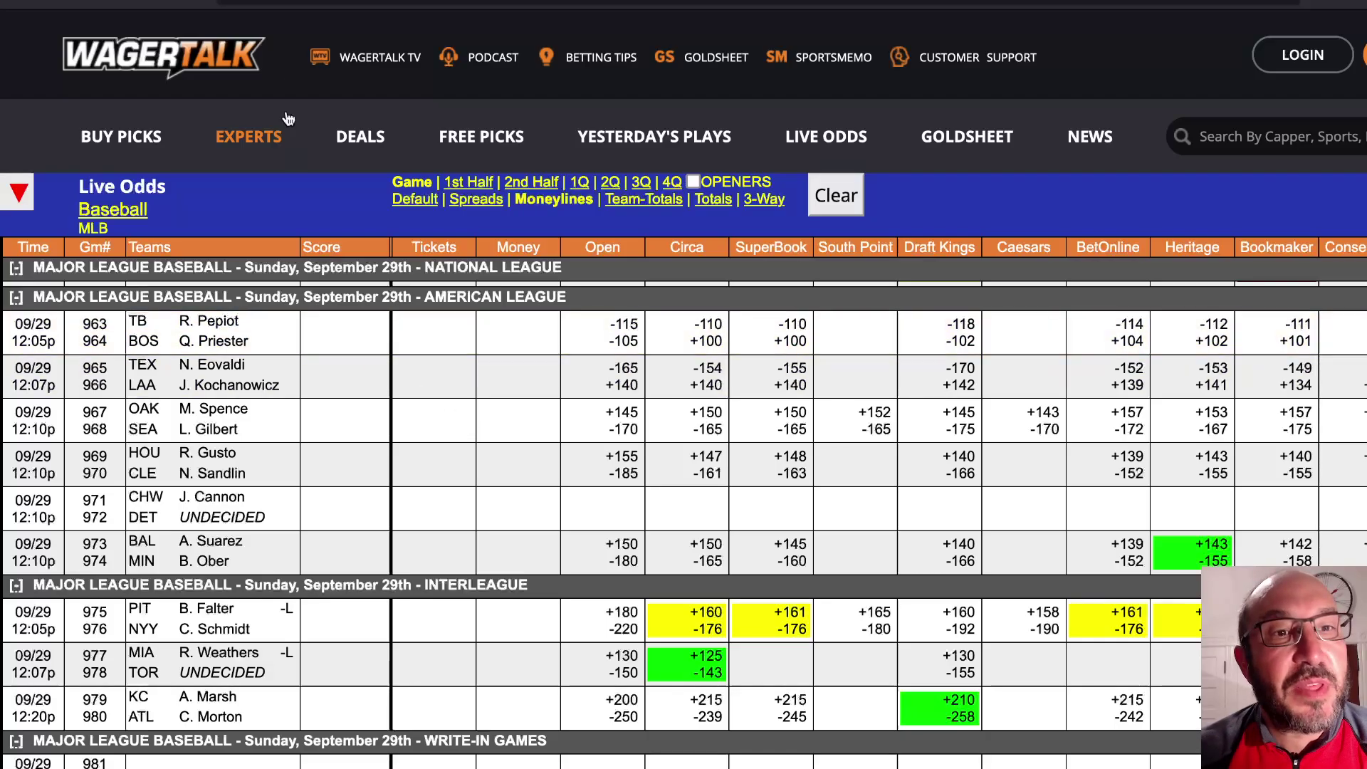
pyautogui.hotkey('alt', 'Tab')
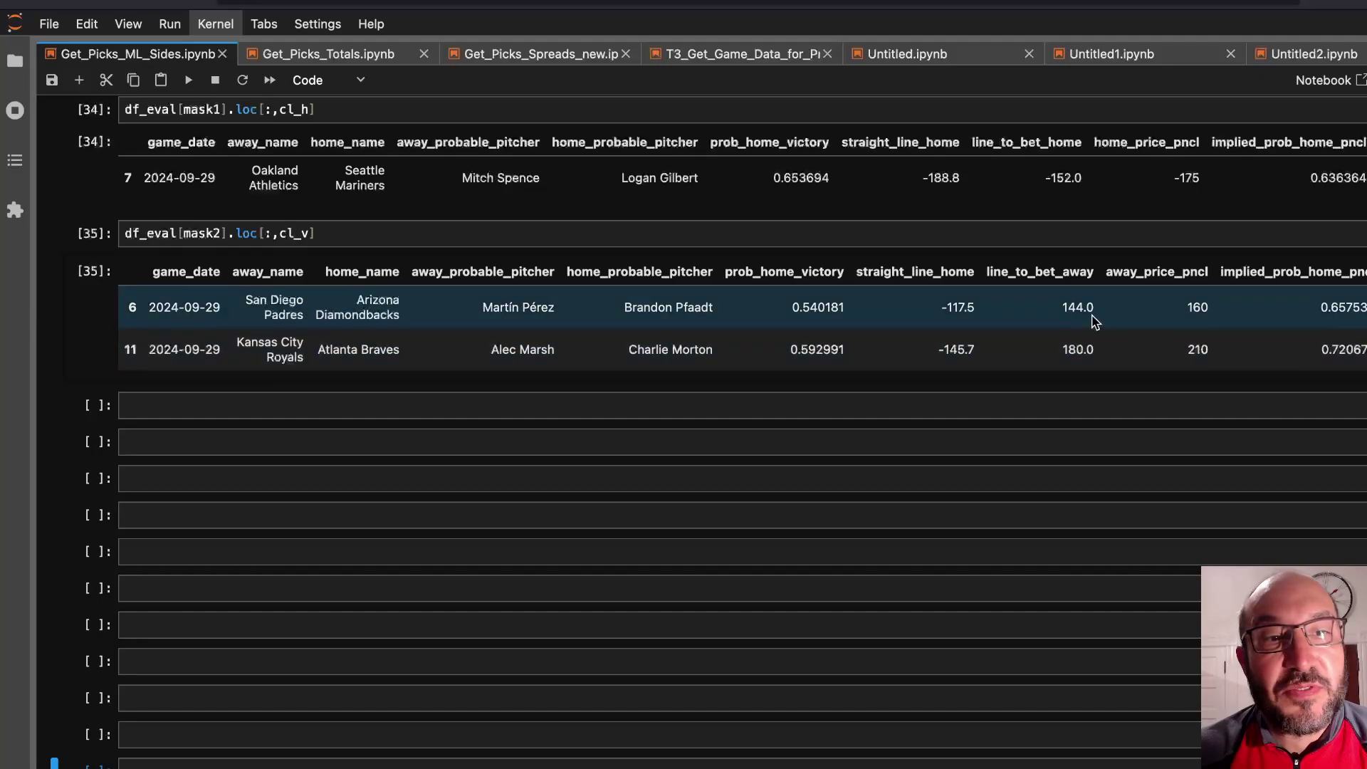
pyautogui.press('super+Tab')
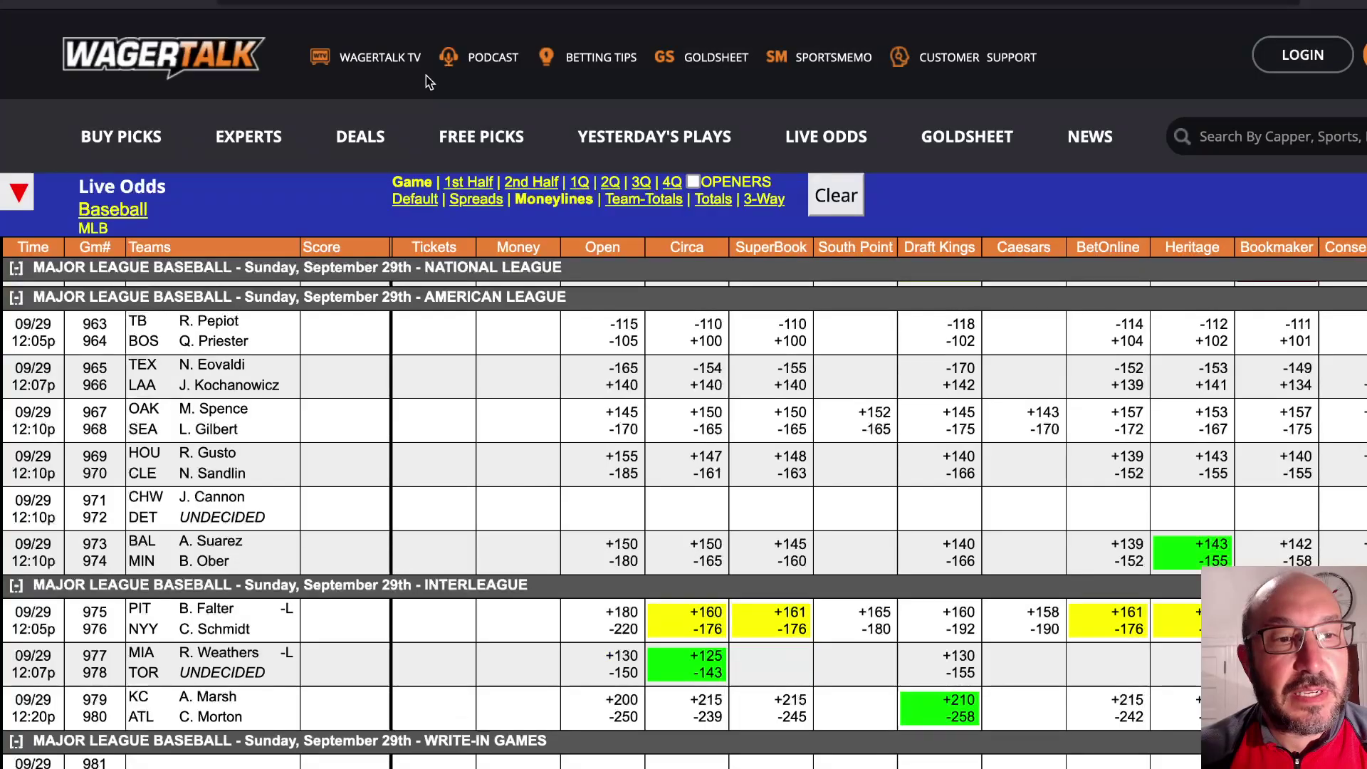
pyautogui.scroll(-1, 451, 483)
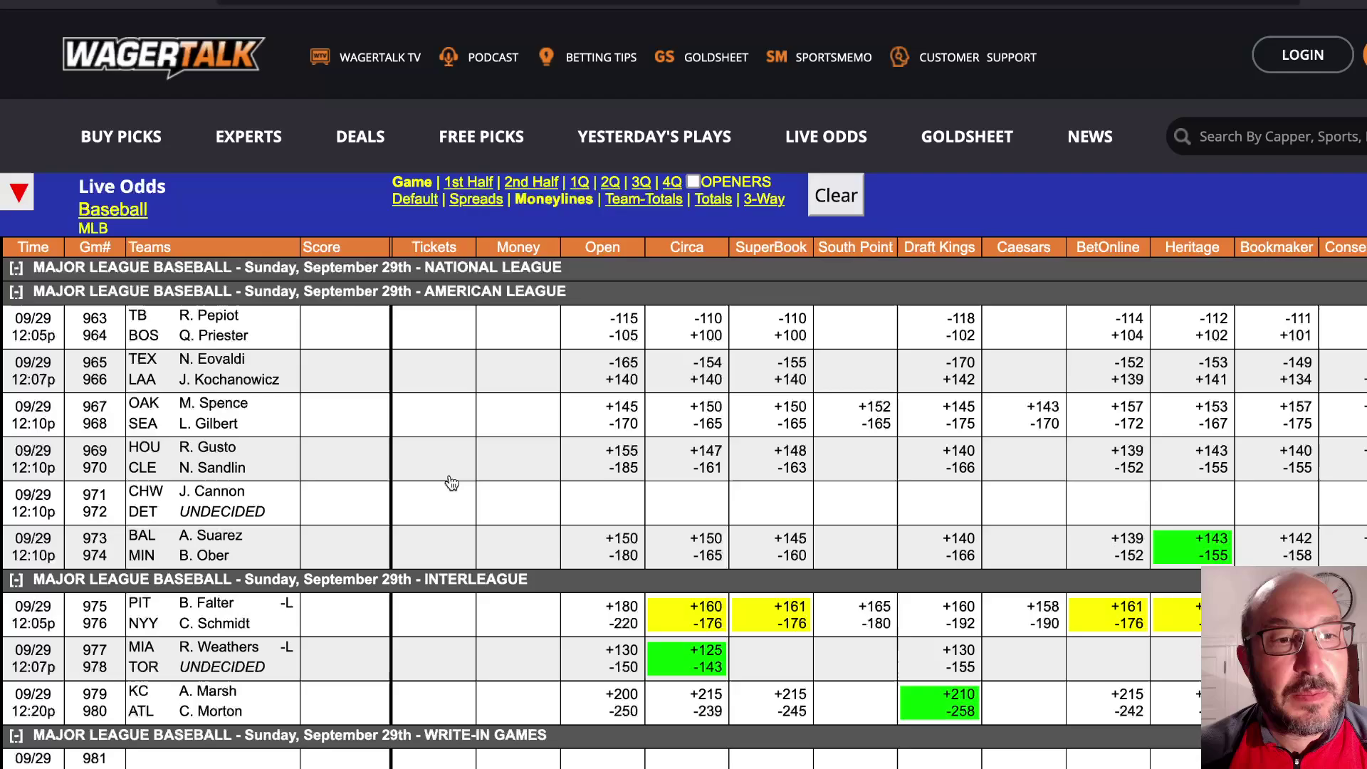
pyautogui.scroll(-1, 450, 482)
pyautogui.scroll(2, 450, 483)
pyautogui.scroll(3, 451, 484)
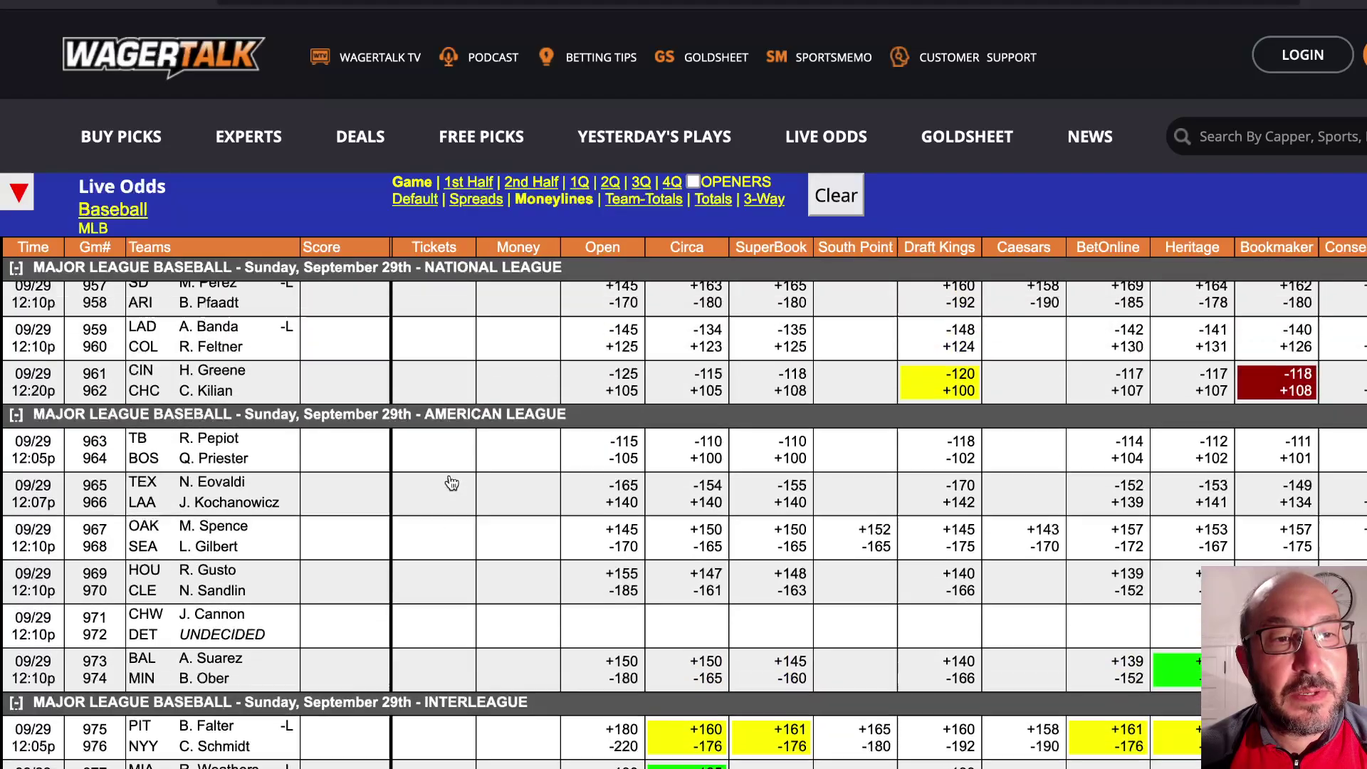
pyautogui.scroll(2, 451, 482)
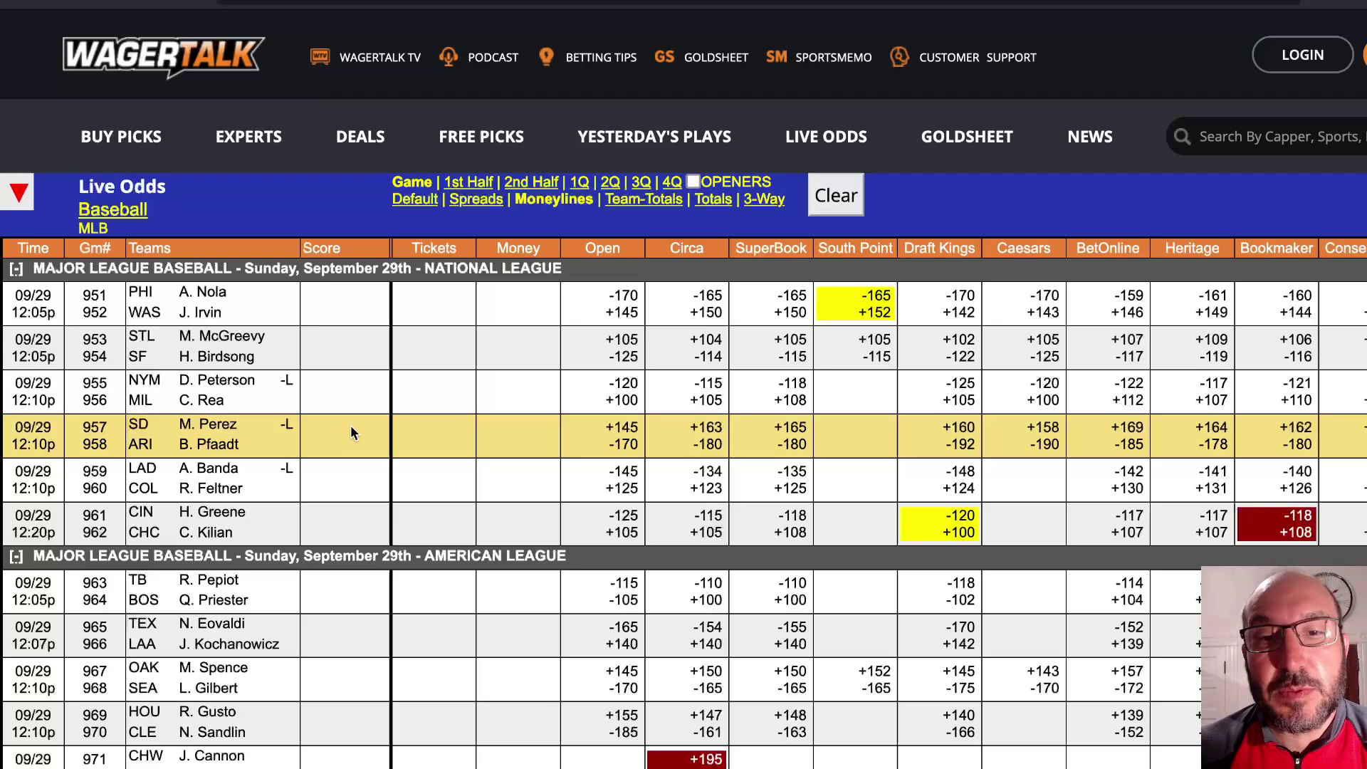
# Log Padres at 169 in row 441 of MLB_Bets_2024, then return to JupyterLab.
pyautogui.hotkey('alt', 'Tab')
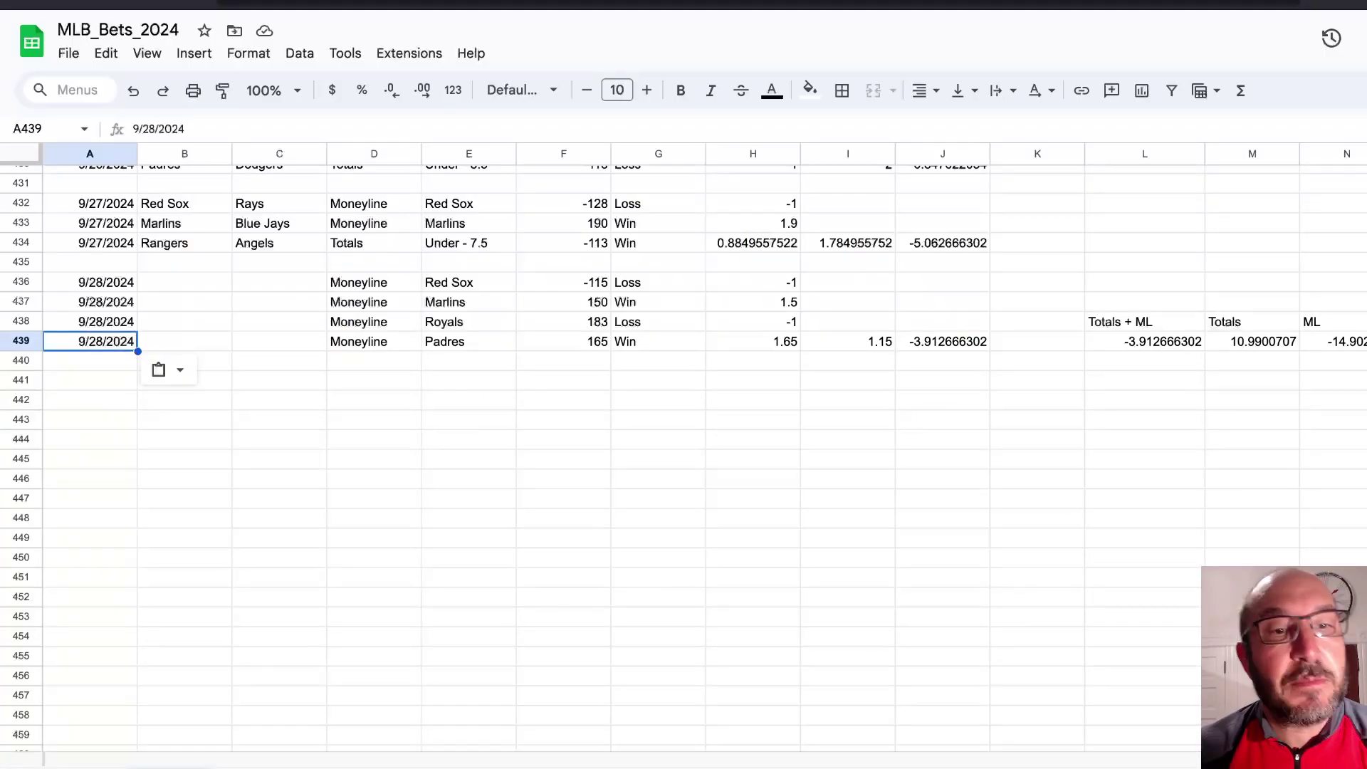
pyautogui.click(466, 382)
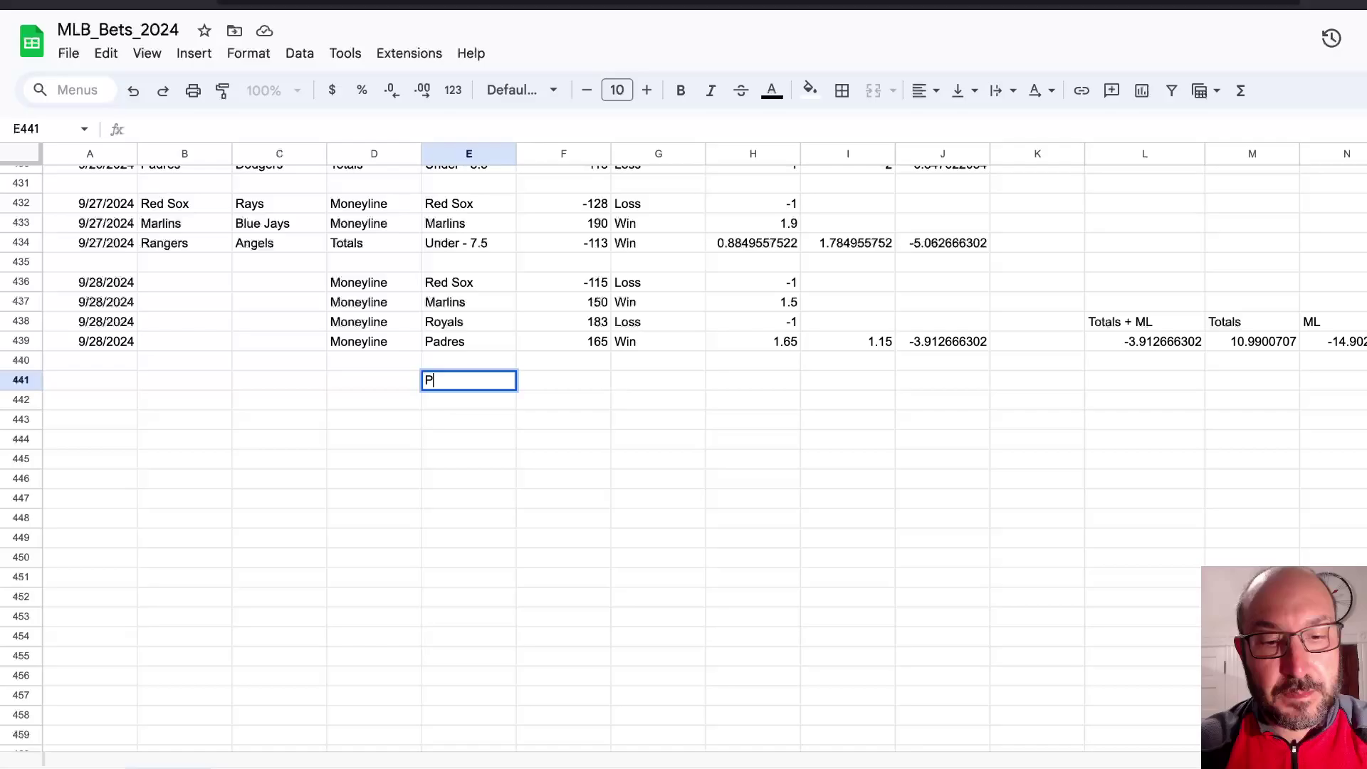
pyautogui.write('Padres')
pyautogui.press('Tab')
pyautogui.write('169')
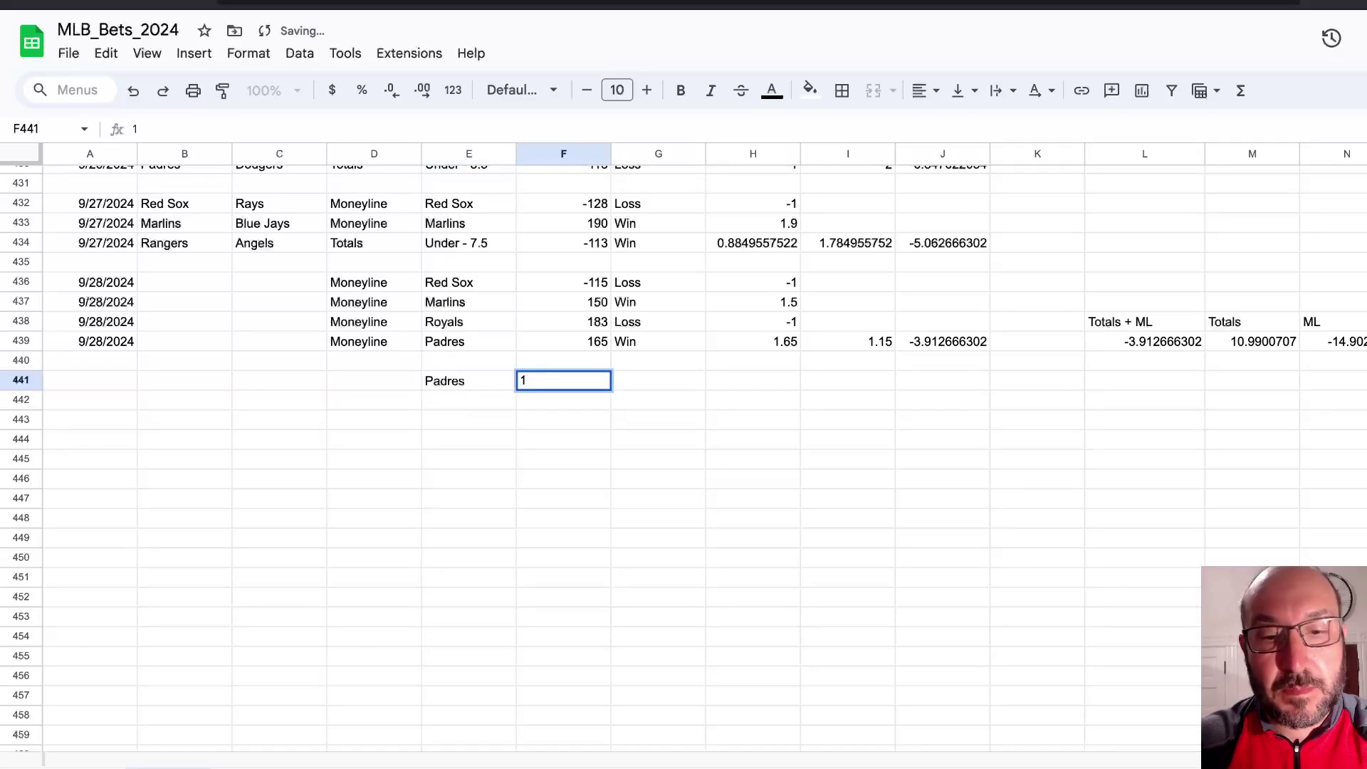
pyautogui.press('Return')
pyautogui.hotkey('alt', 'Tab')
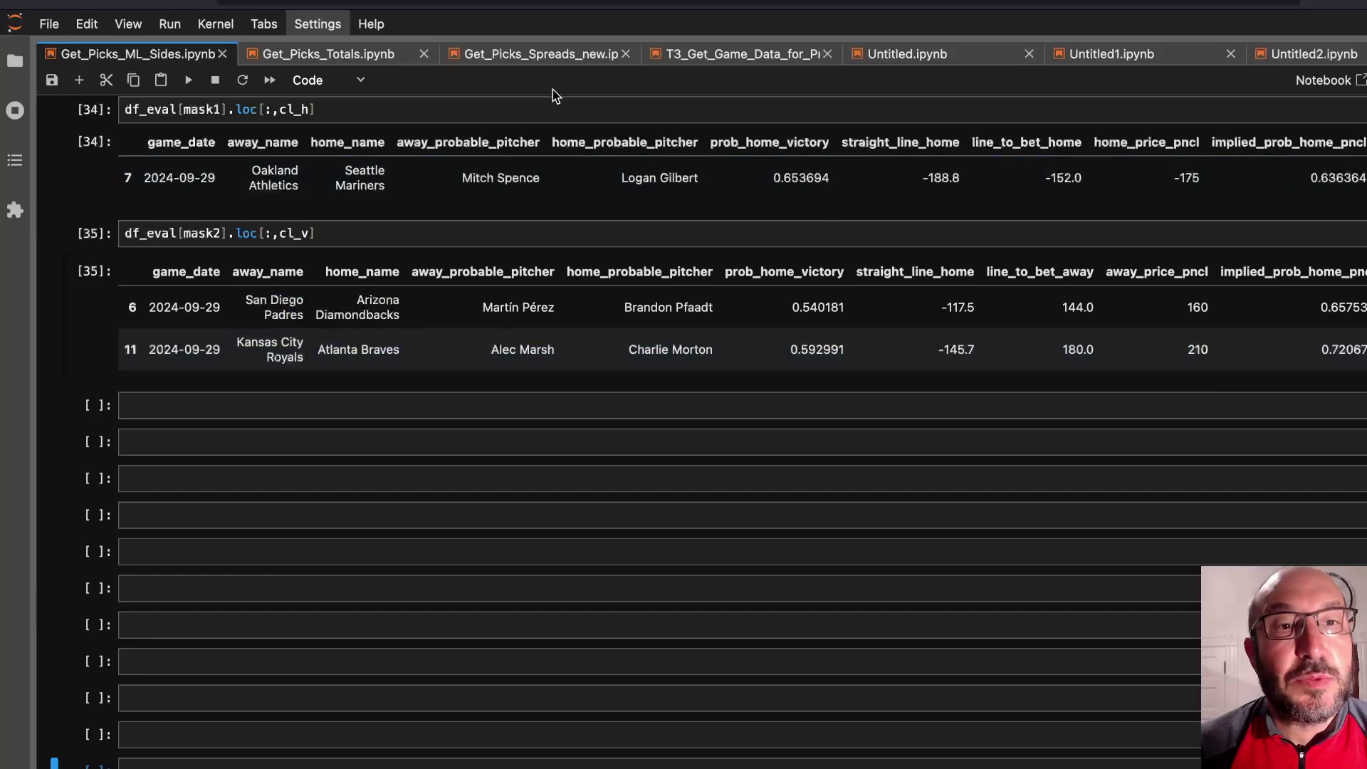
# Check the American League and Interleague moneylines on WagerTalk, including Kansas City's.
pyautogui.hotkey('alt', 'Tab')
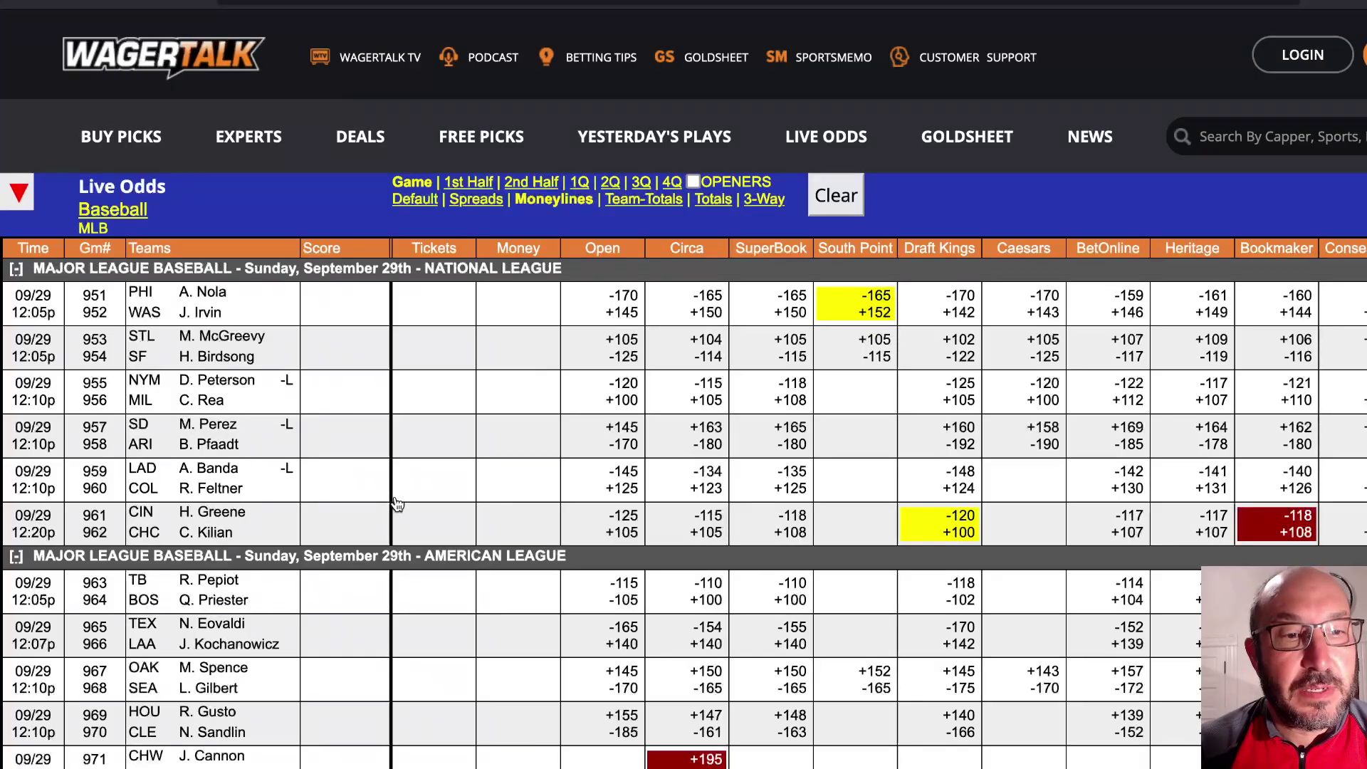
pyautogui.scroll(-3, 395, 503)
pyautogui.scroll(-3, 396, 503)
pyautogui.scroll(-2, 396, 503)
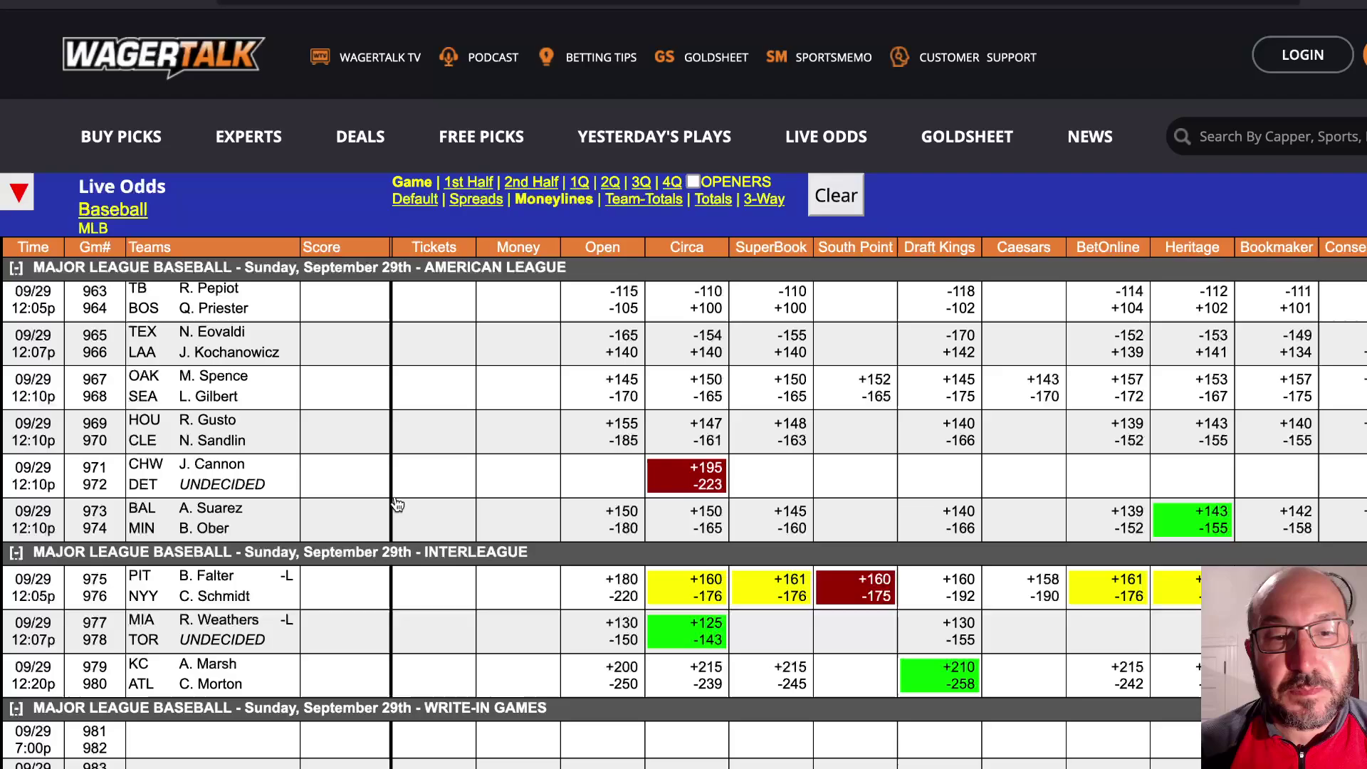
pyautogui.scroll(-2, 396, 503)
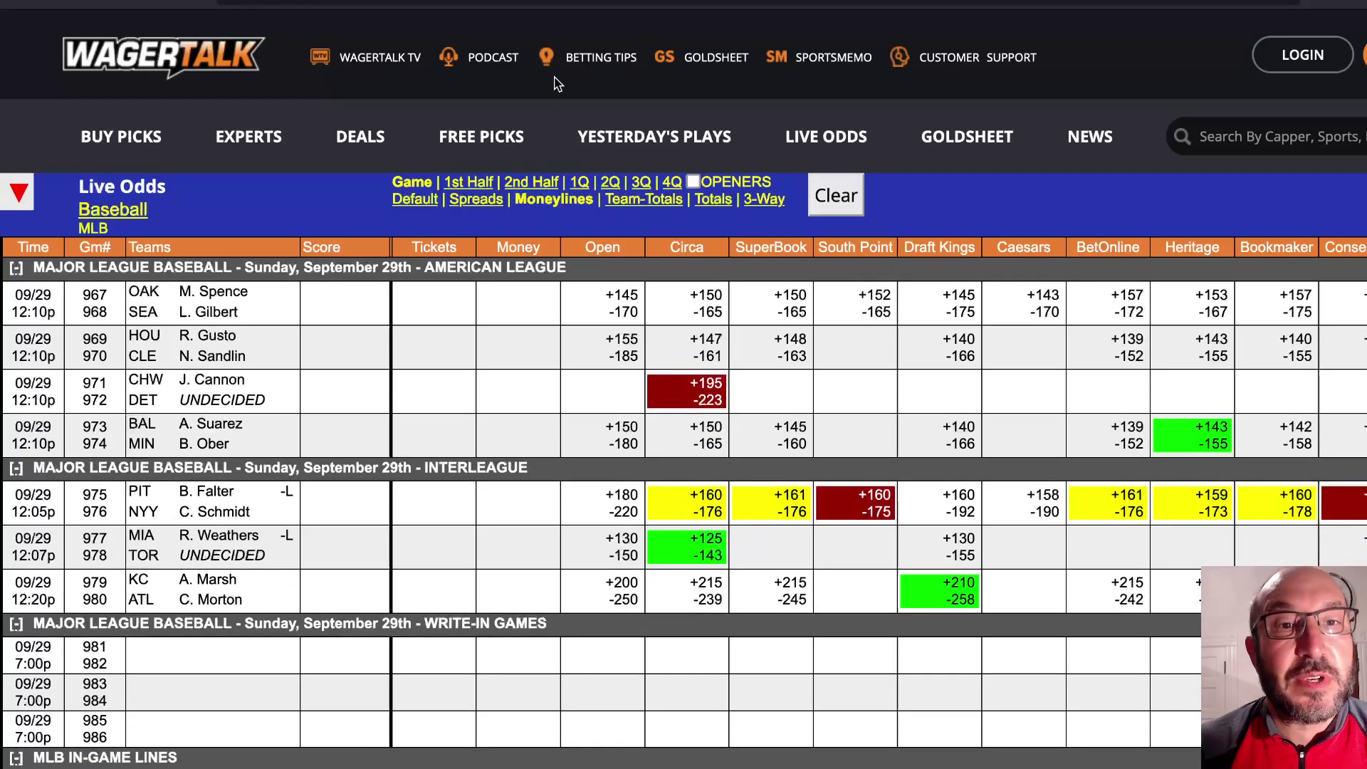
# Log Royals at 215 in row 442 beneath Padres, then return to JupyterLab.
pyautogui.hotkey('alt', 'Tab')
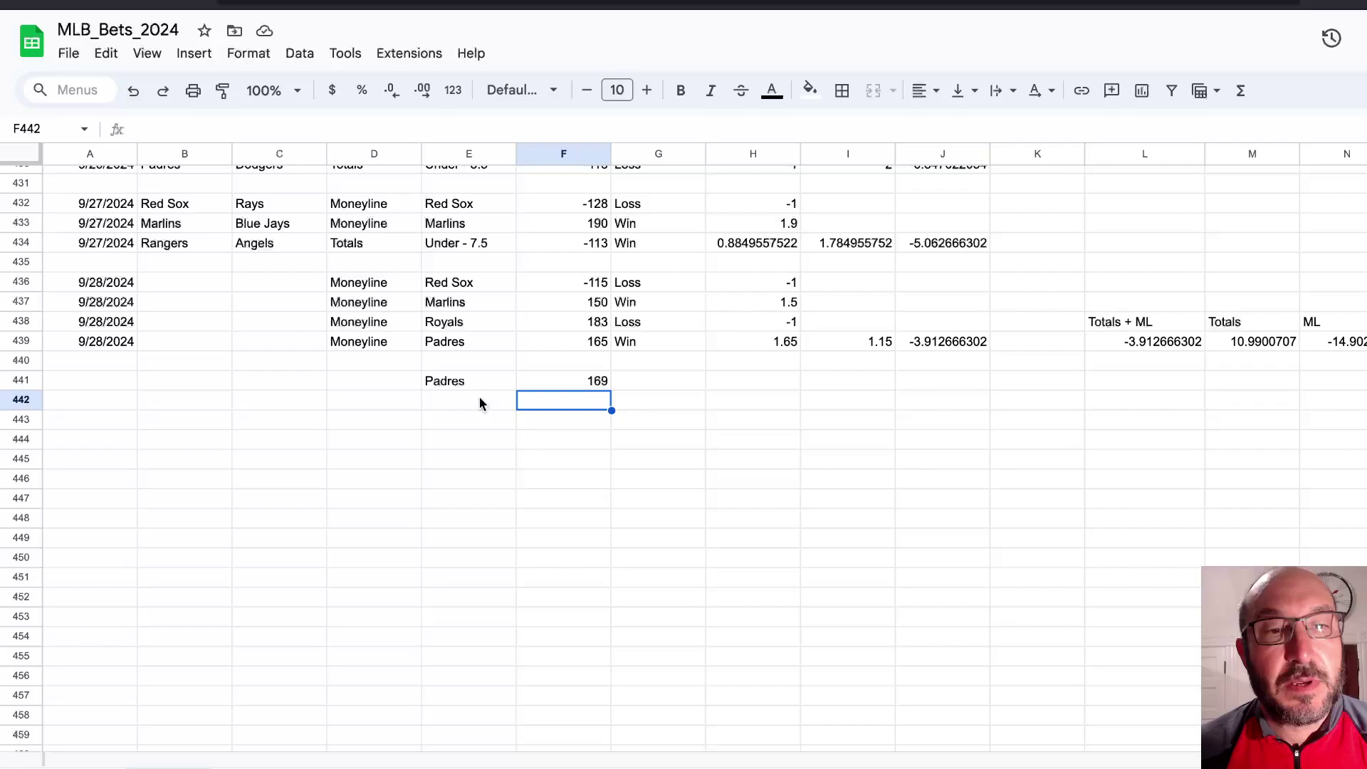
pyautogui.click(465, 402)
pyautogui.write('Royals')
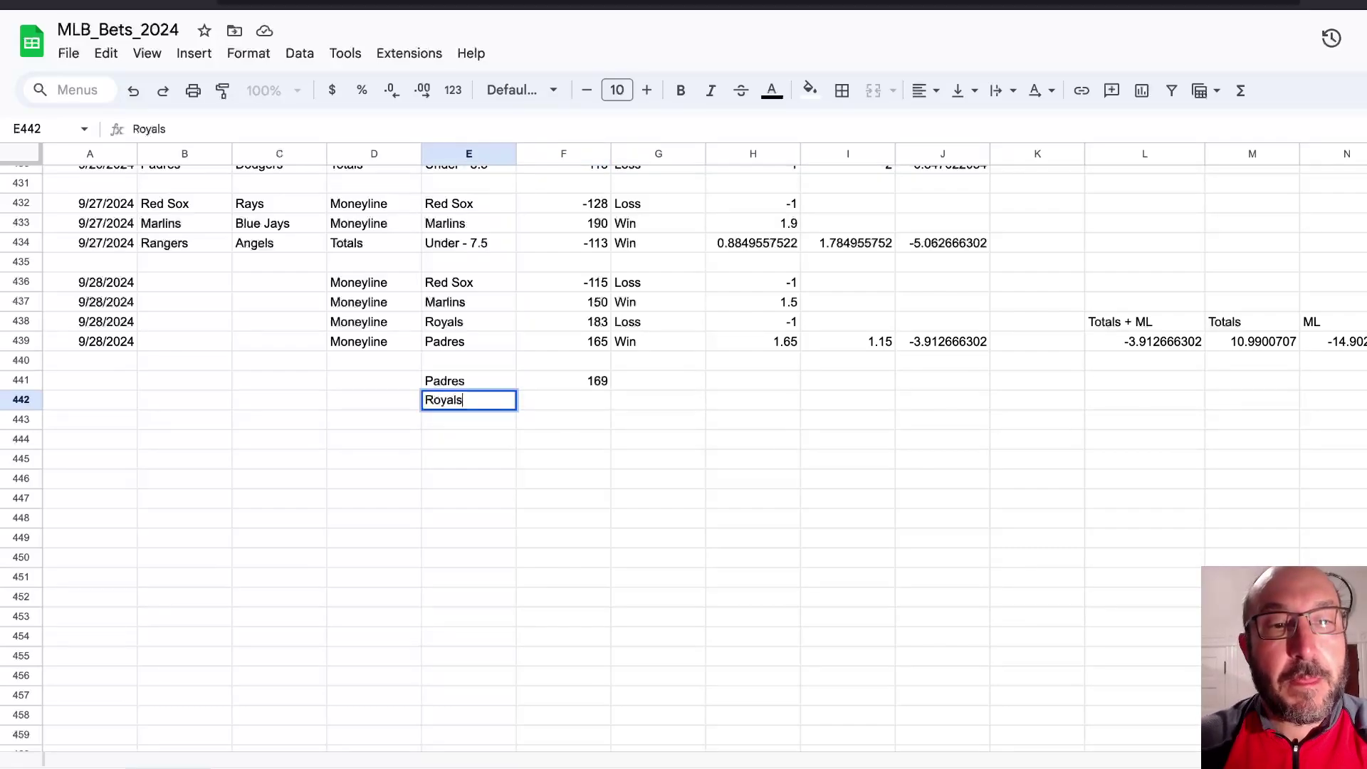
pyautogui.press('Tab')
pyautogui.write('215')
pyautogui.press('Up')
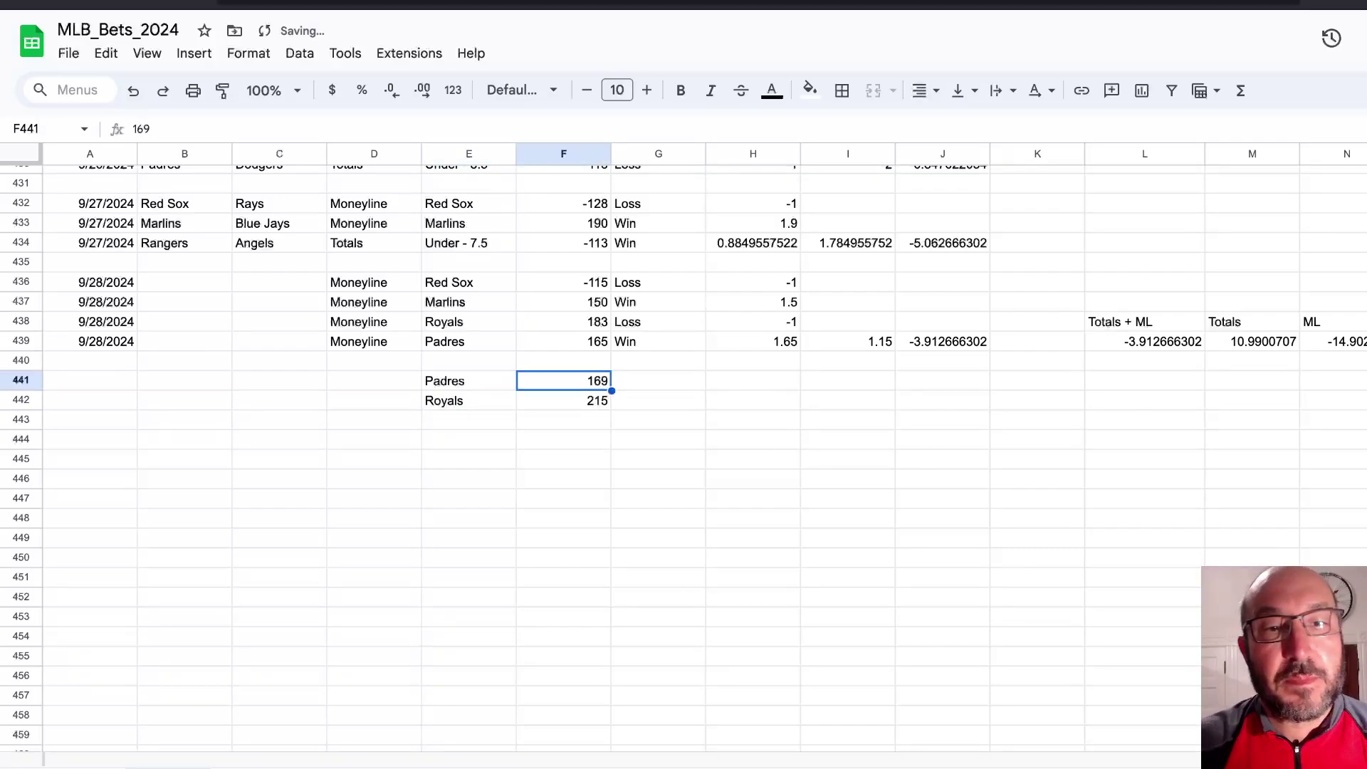
pyautogui.click(491, 466)
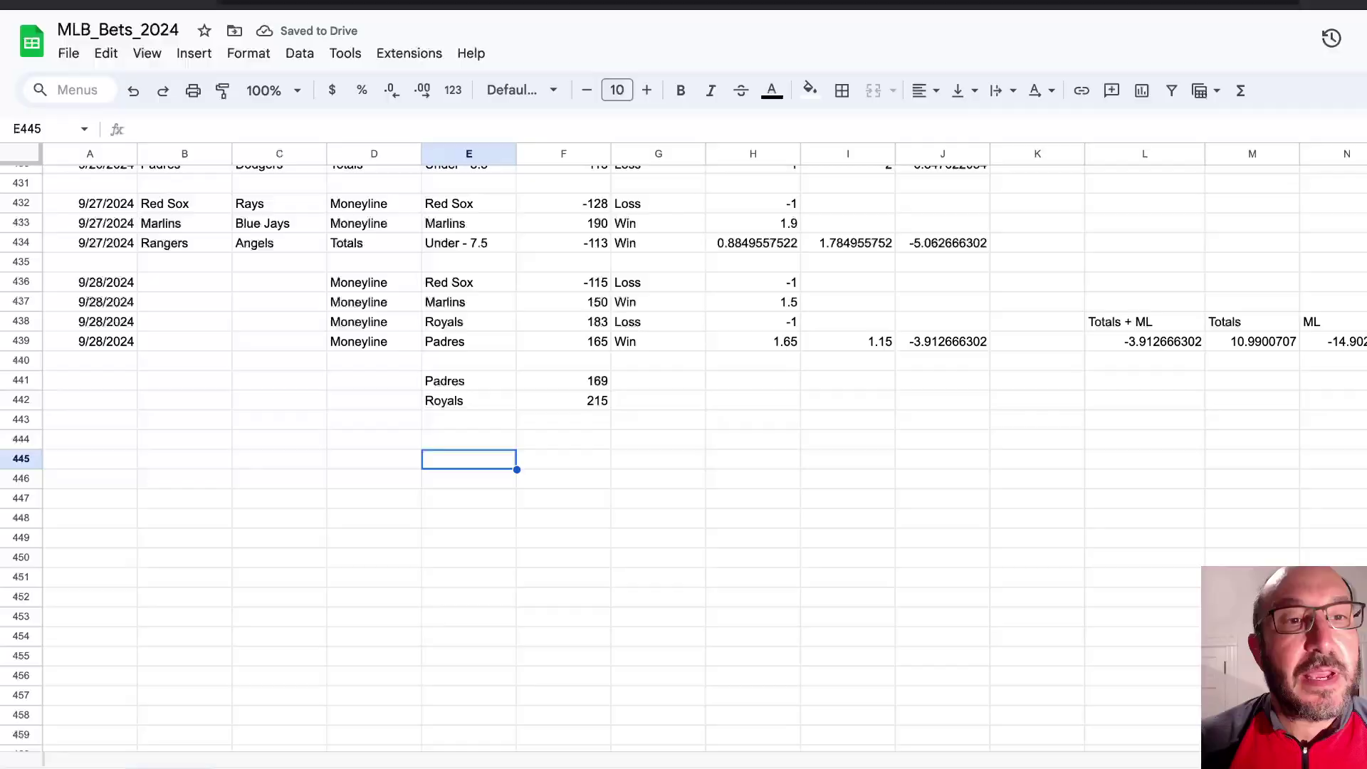
pyautogui.hotkey('alt', 'Tab')
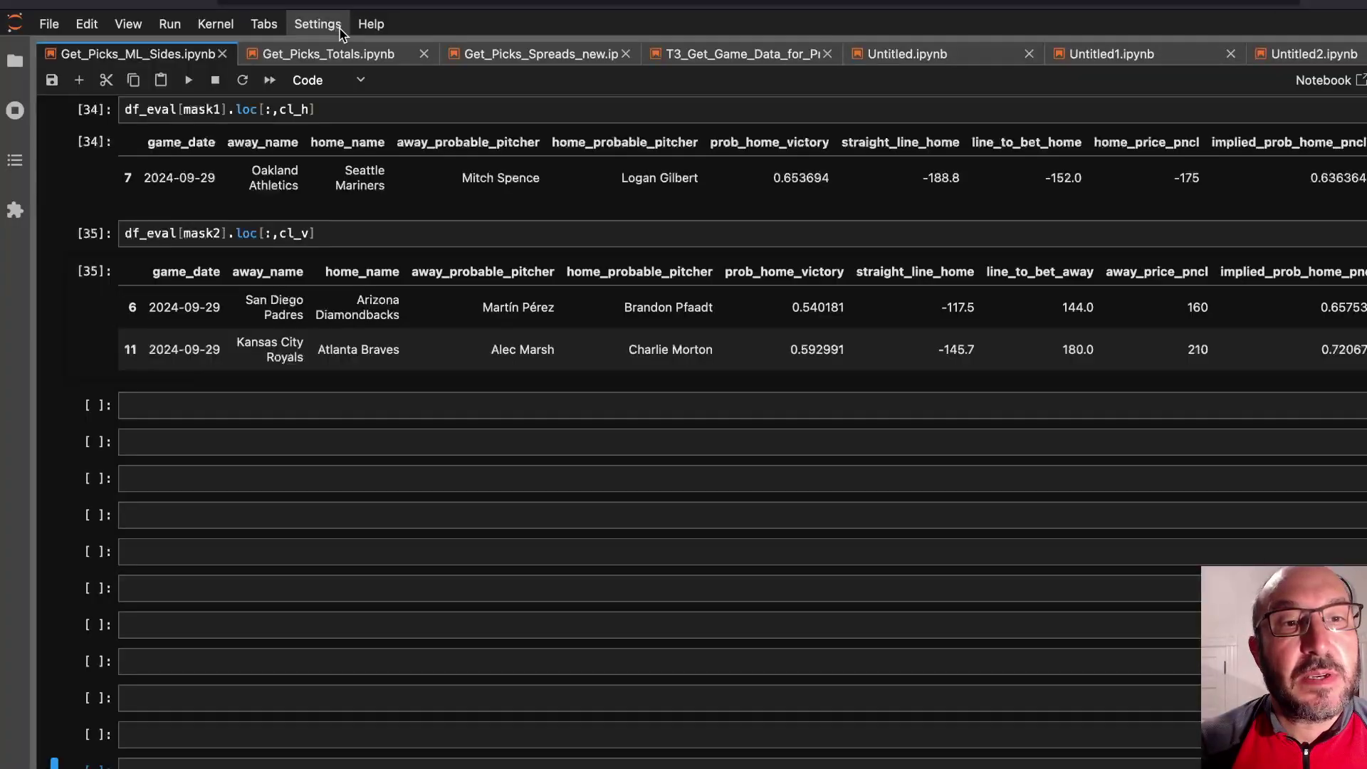
# Review the Get_Picks_Totals notebook, whose under and over filters return (0, 0).
pyautogui.click(328, 54)
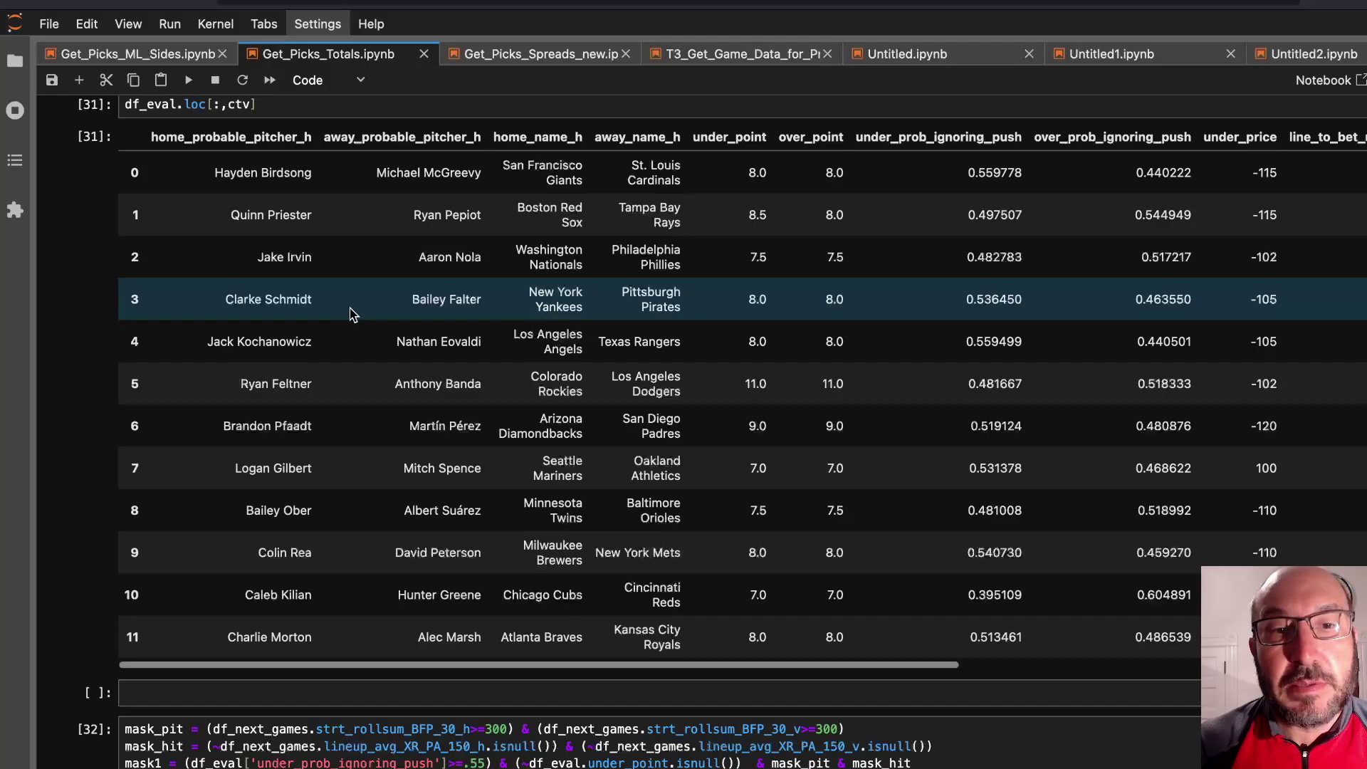
pyautogui.scroll(-5, 353, 312)
pyautogui.scroll(-5, 352, 312)
pyautogui.scroll(-5, 353, 311)
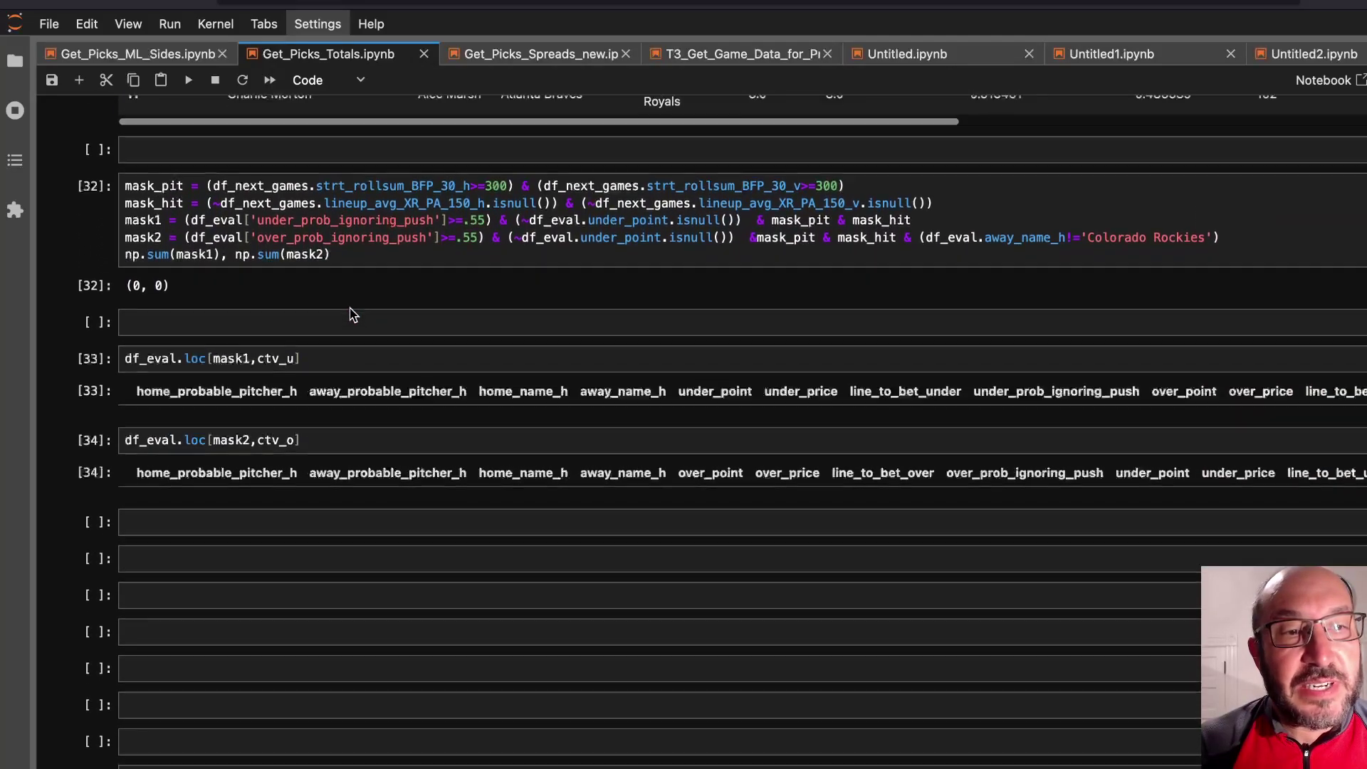
pyautogui.scroll(-3, 352, 312)
pyautogui.scroll(-1, 352, 312)
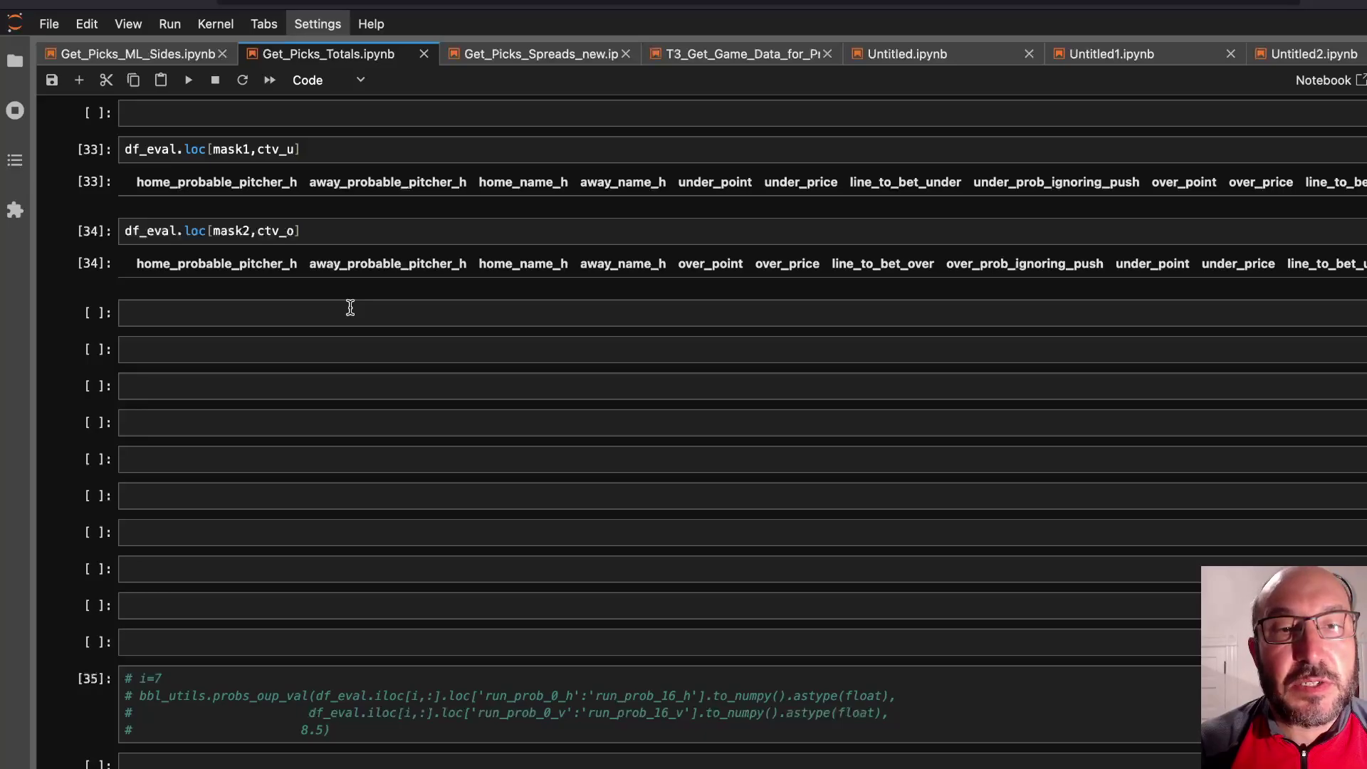
# View the Padres and Royals +1.5 away picks in Get_Picks_Spreads_new, then go to WagerTalk.
pyautogui.click(503, 59)
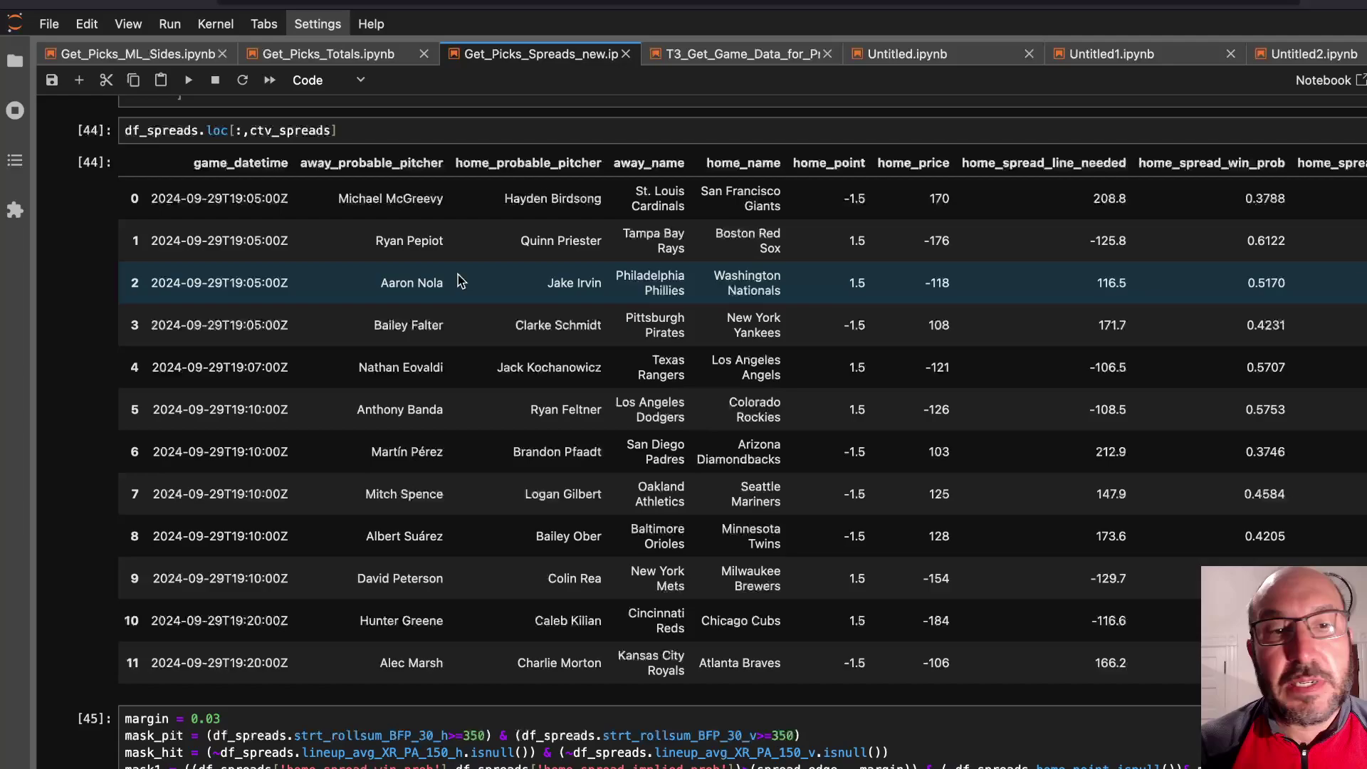
pyautogui.scroll(-1, 457, 281)
pyautogui.hscroll(3, 458, 282)
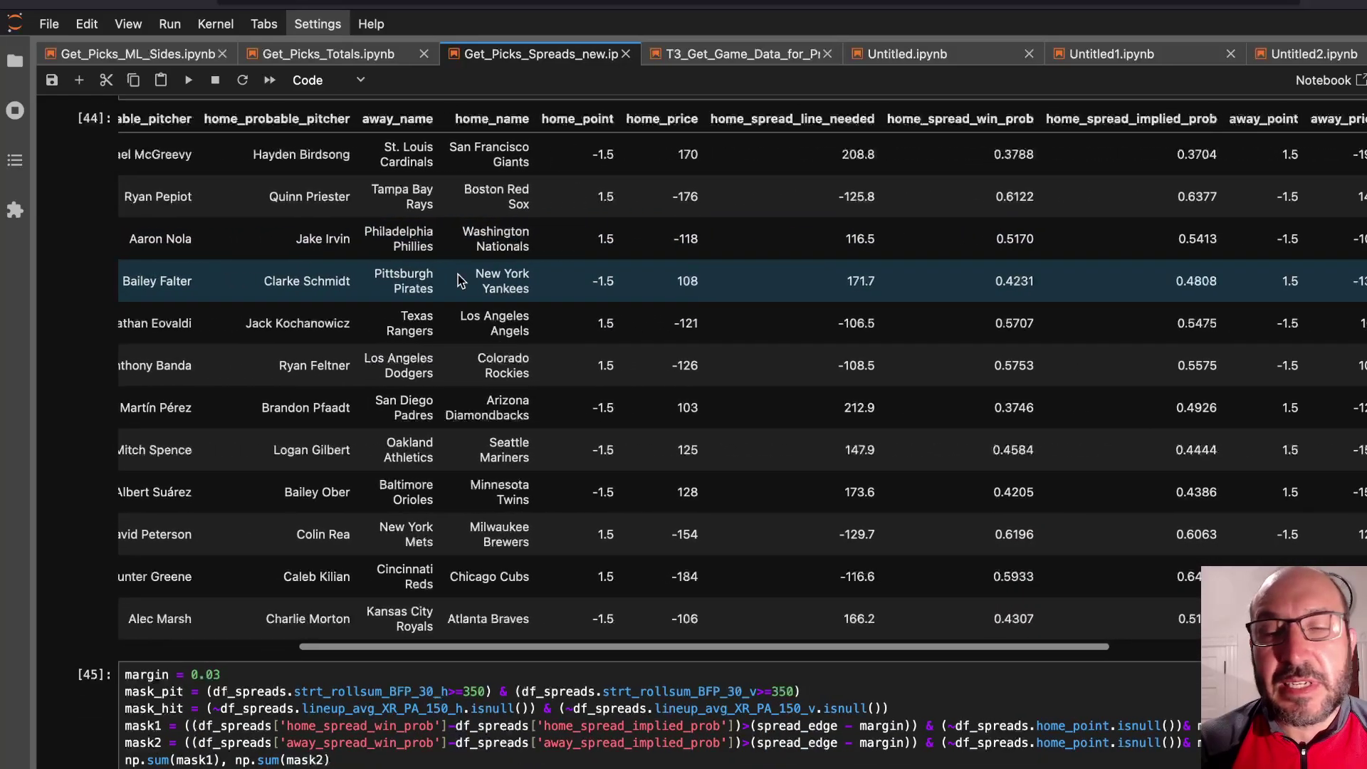
pyautogui.hscroll(5, 457, 283)
pyautogui.hscroll(3, 457, 283)
pyautogui.scroll(-2, 457, 282)
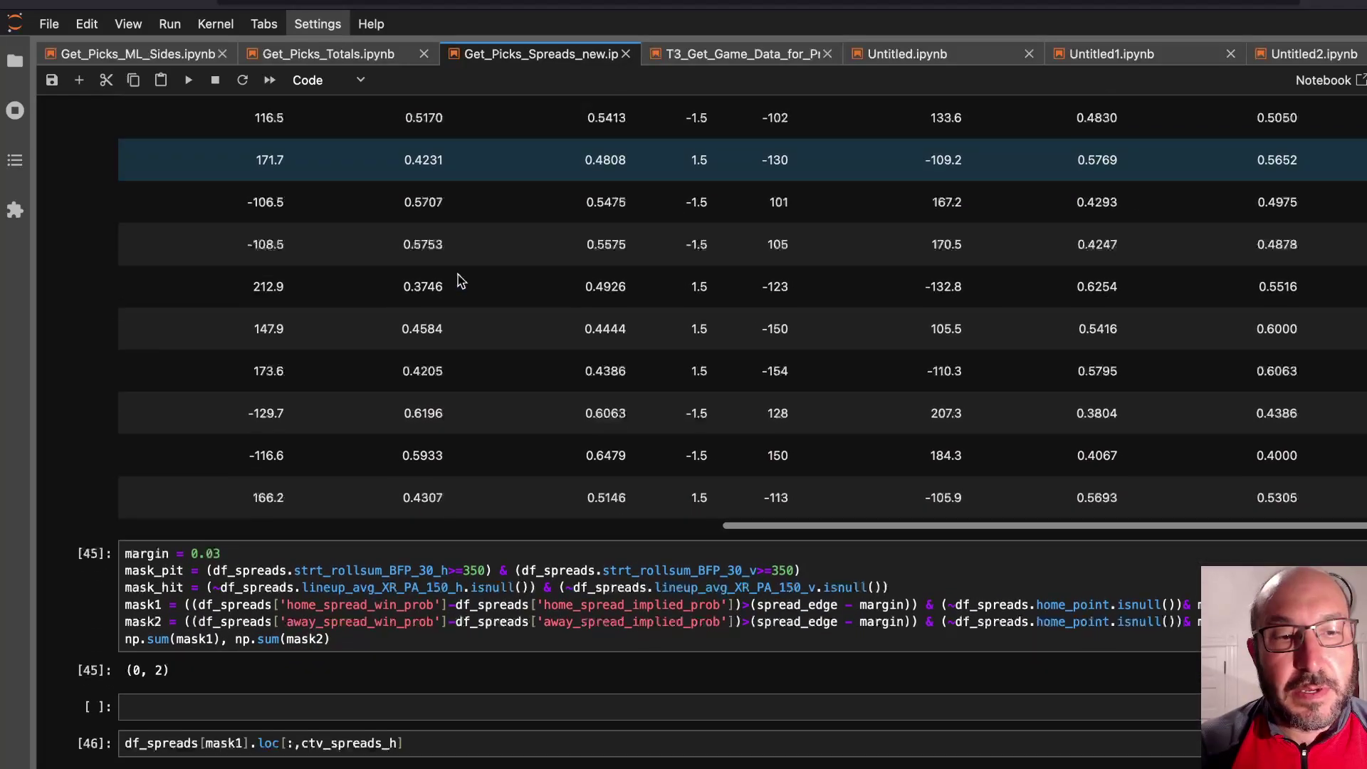
pyautogui.scroll(-5, 457, 282)
pyautogui.scroll(-3, 457, 282)
pyautogui.scroll(-2, 457, 283)
pyautogui.scroll(-2, 457, 283)
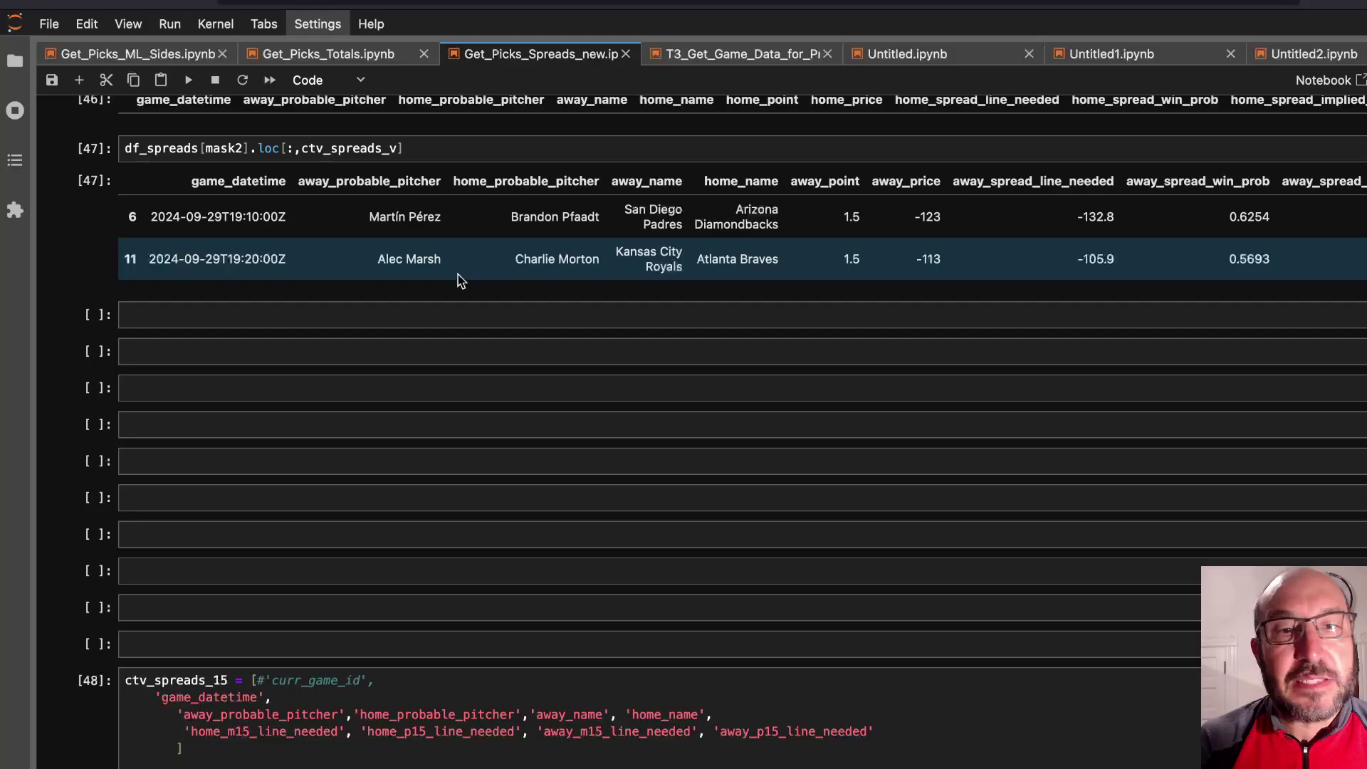
pyautogui.scroll(-1, 457, 282)
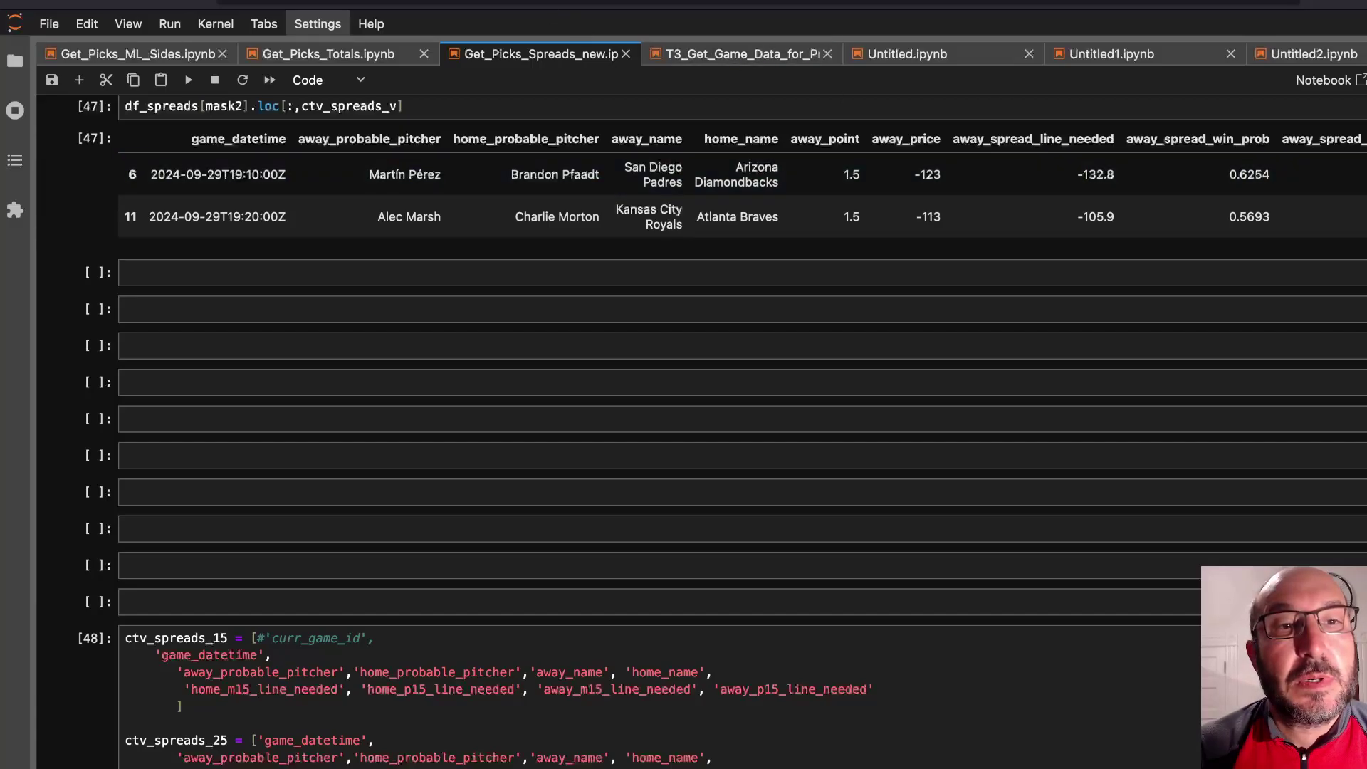
pyautogui.hotkey('alt', 'Tab')
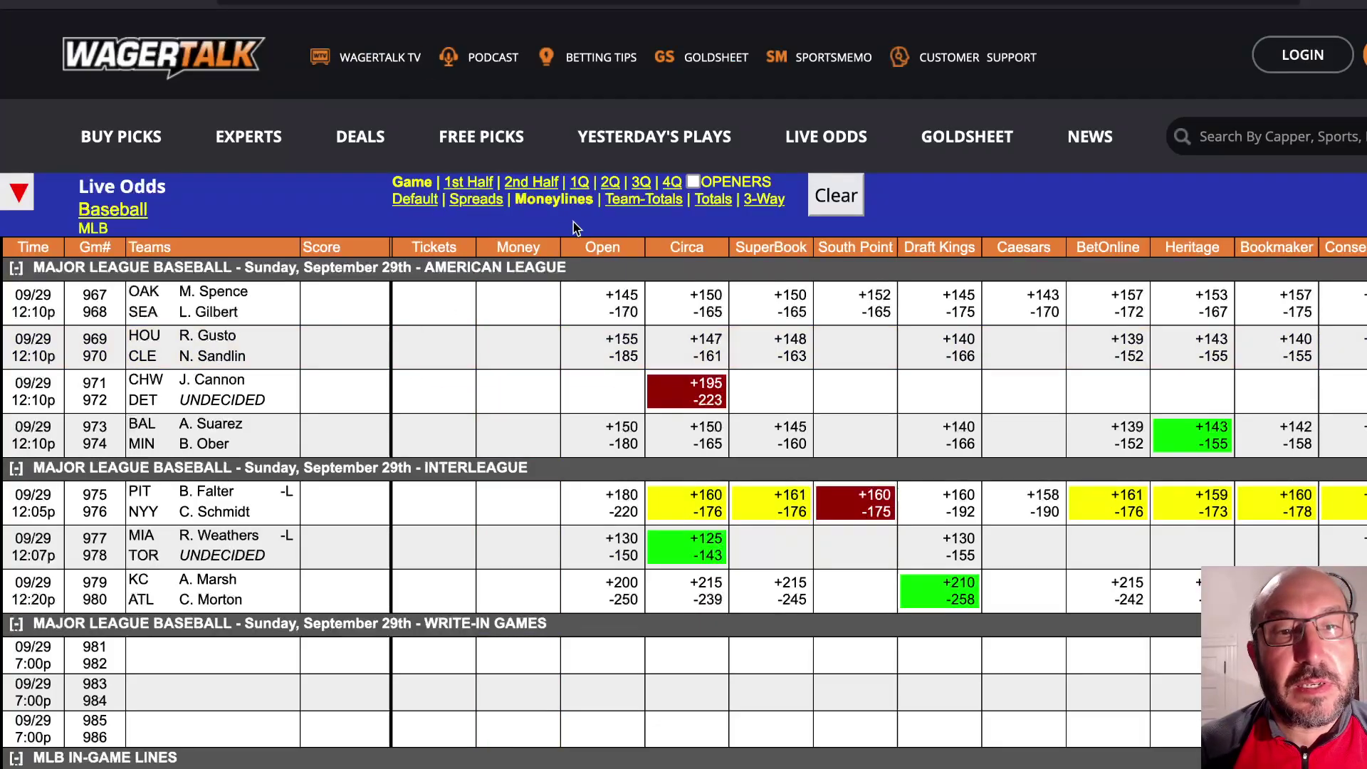
# Show WagerTalk's run-line spreads for the September 29 games instead of moneylines.
pyautogui.click(477, 199)
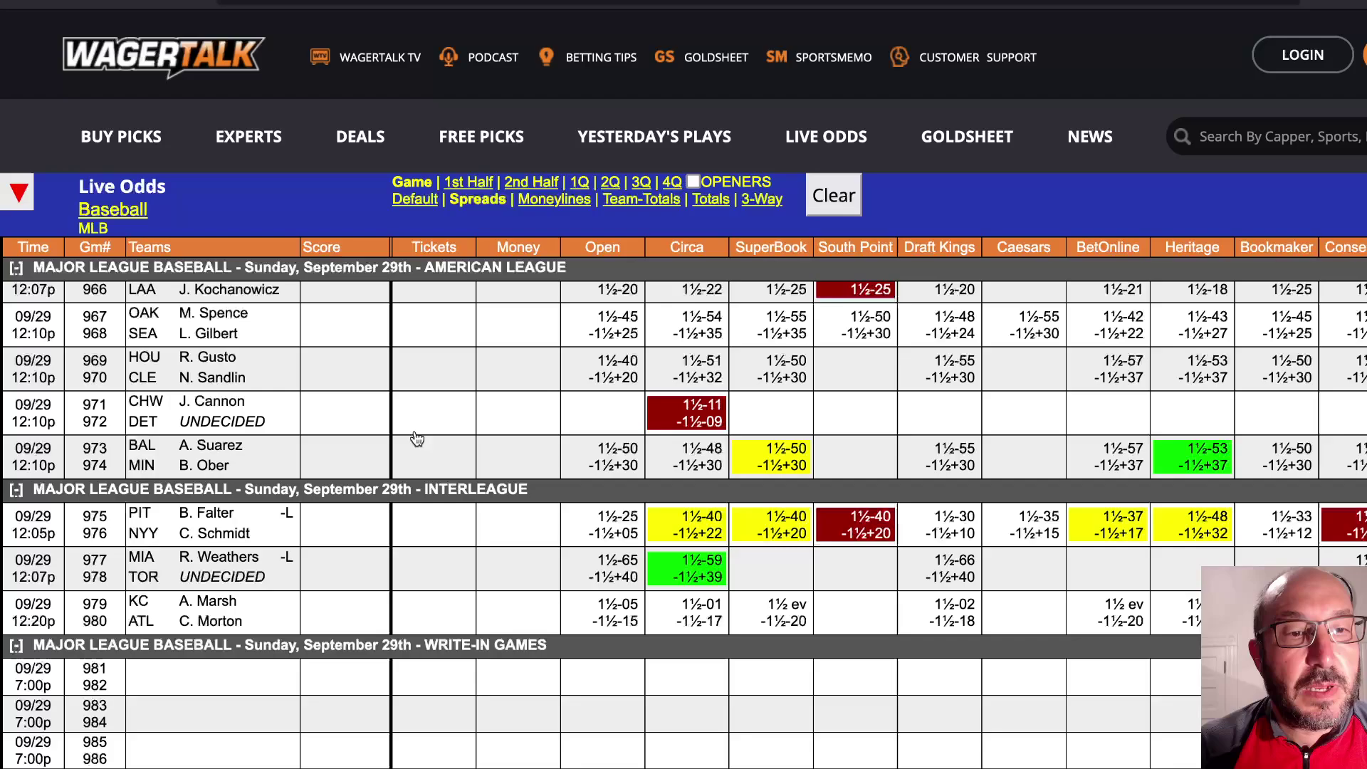
pyautogui.scroll(5, 417, 438)
pyautogui.scroll(-1, 416, 438)
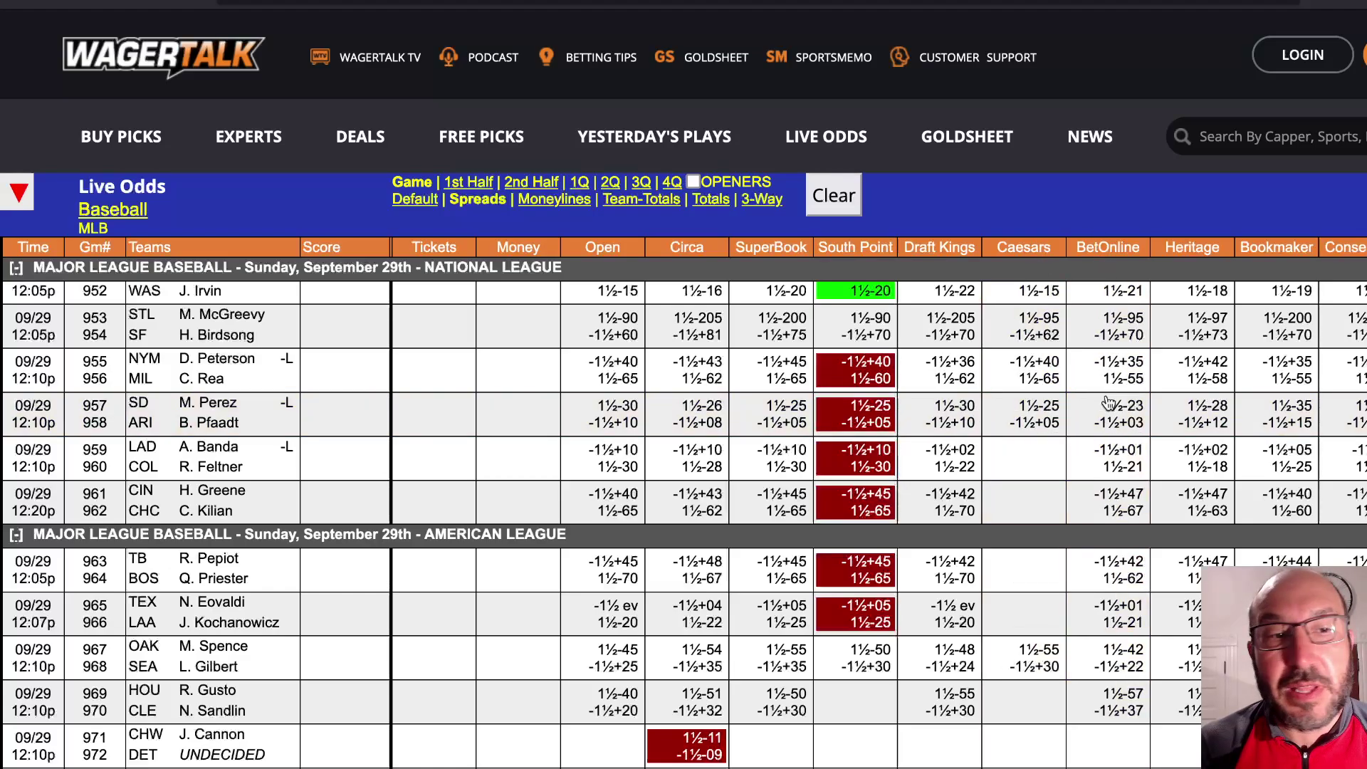
# Log Padres +1.5 at -123 in row 122 of MLB_Bets_Extra, then return to the notebook.
pyautogui.hotkey('alt', 'Tab')
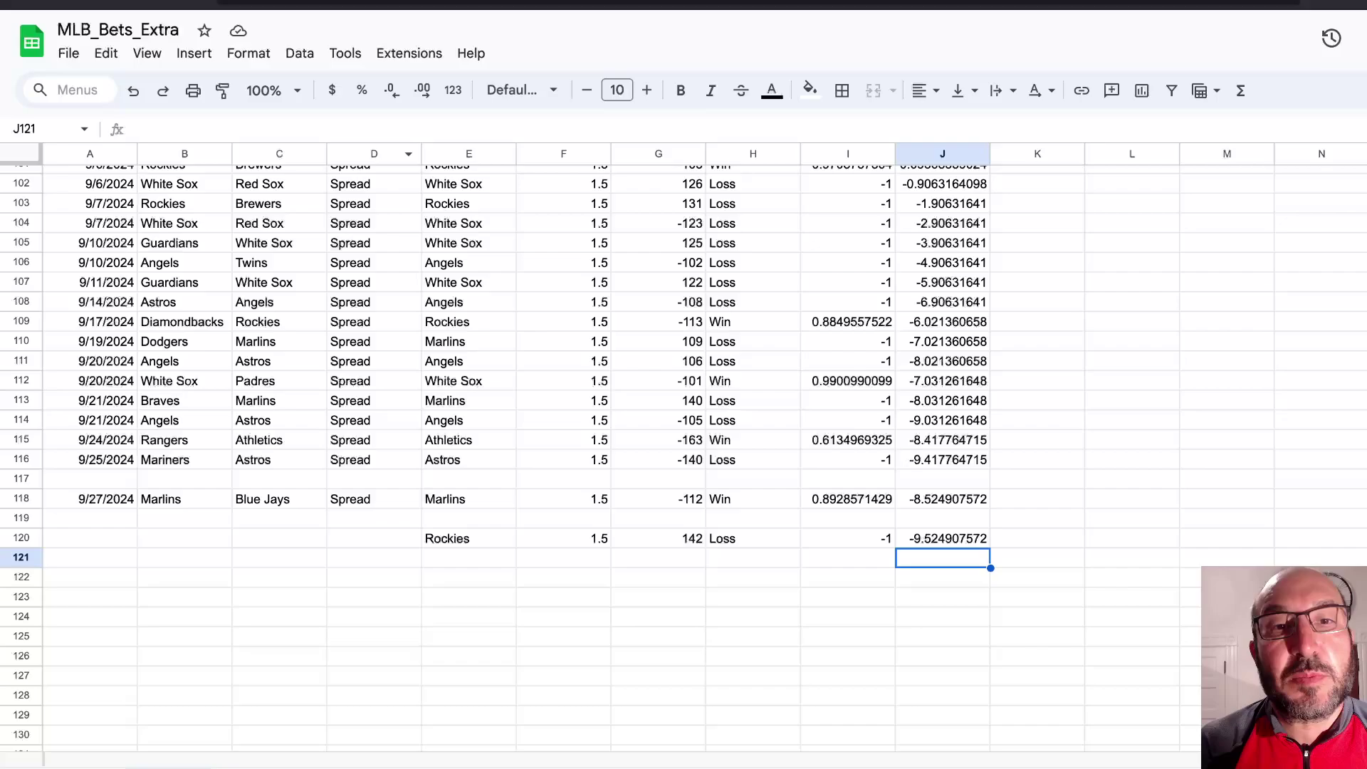
pyautogui.click(477, 576)
pyautogui.write('PA')
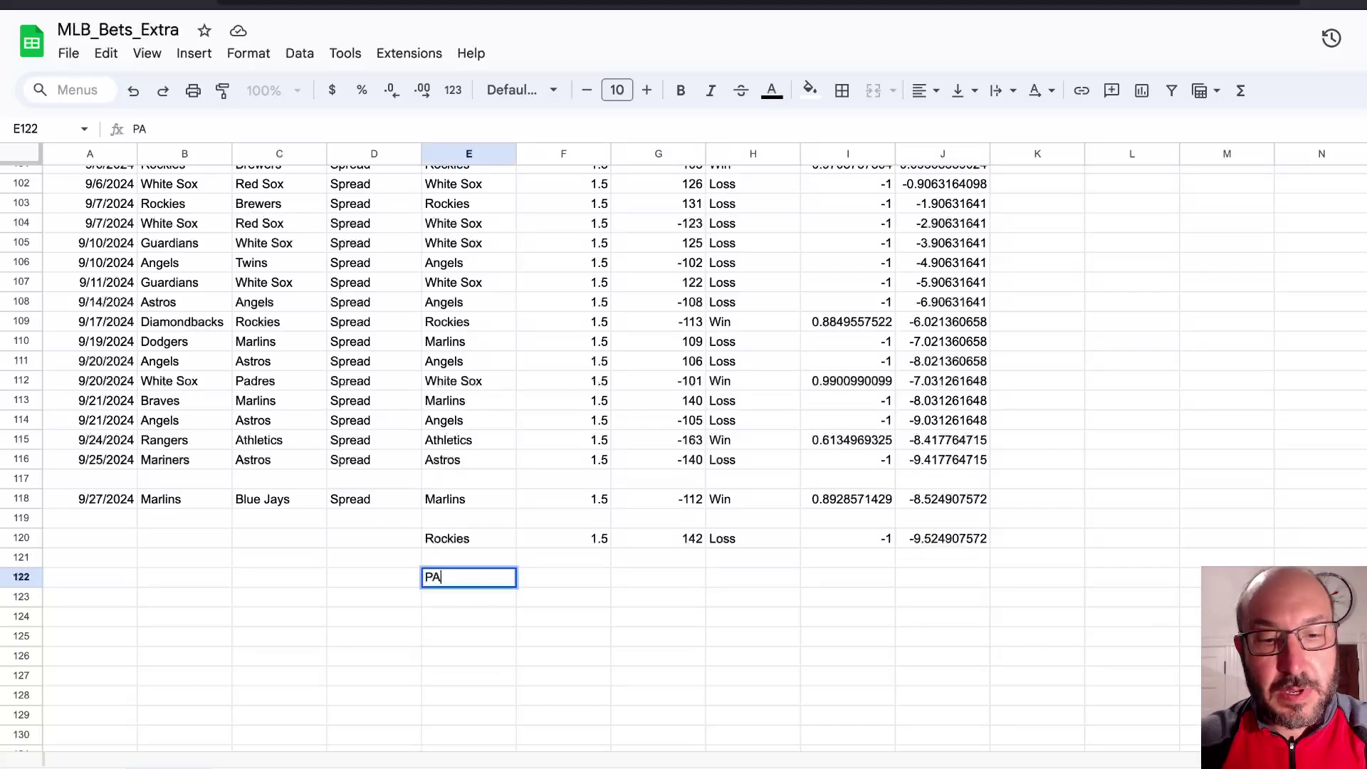
pyautogui.press('BackSpace')
pyautogui.write('adr')
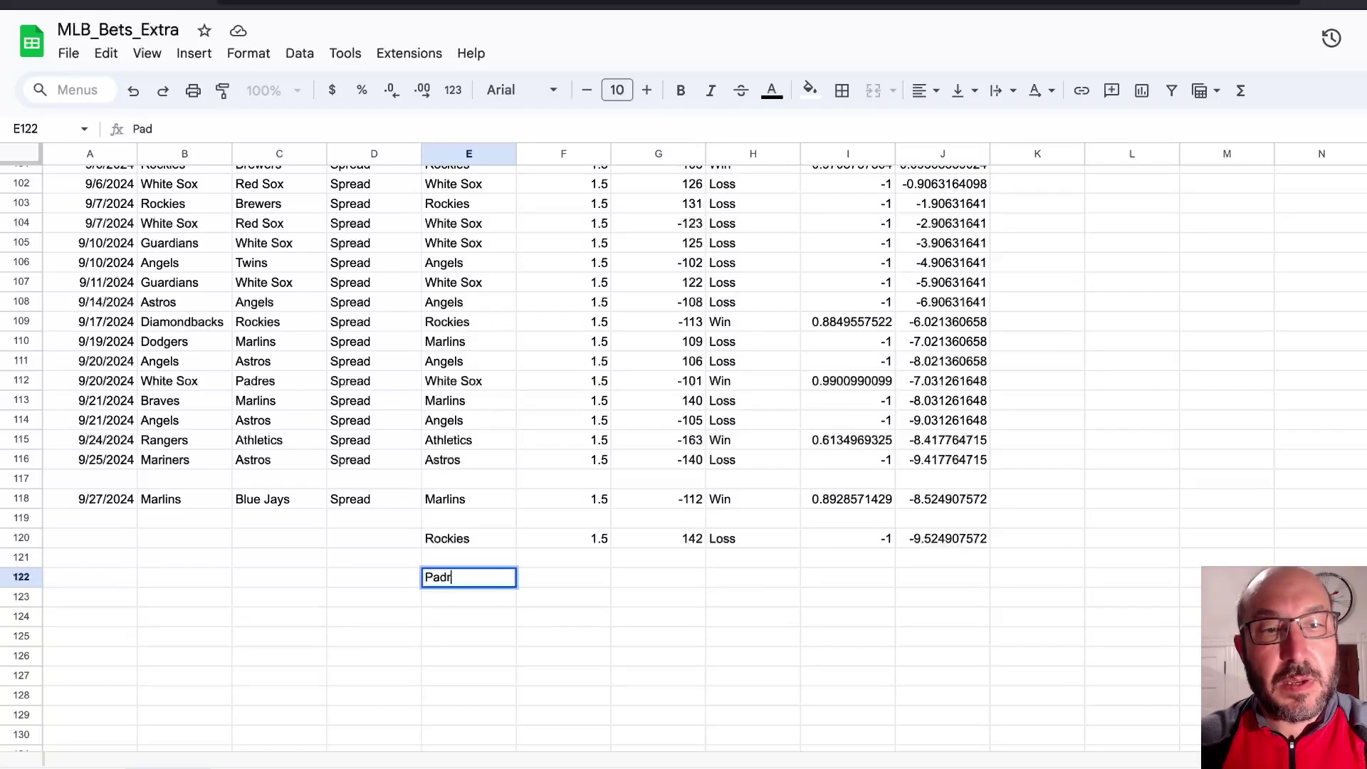
pyautogui.write('es')
pyautogui.press('Tab')
pyautogui.write('1.5')
pyautogui.press('Tab')
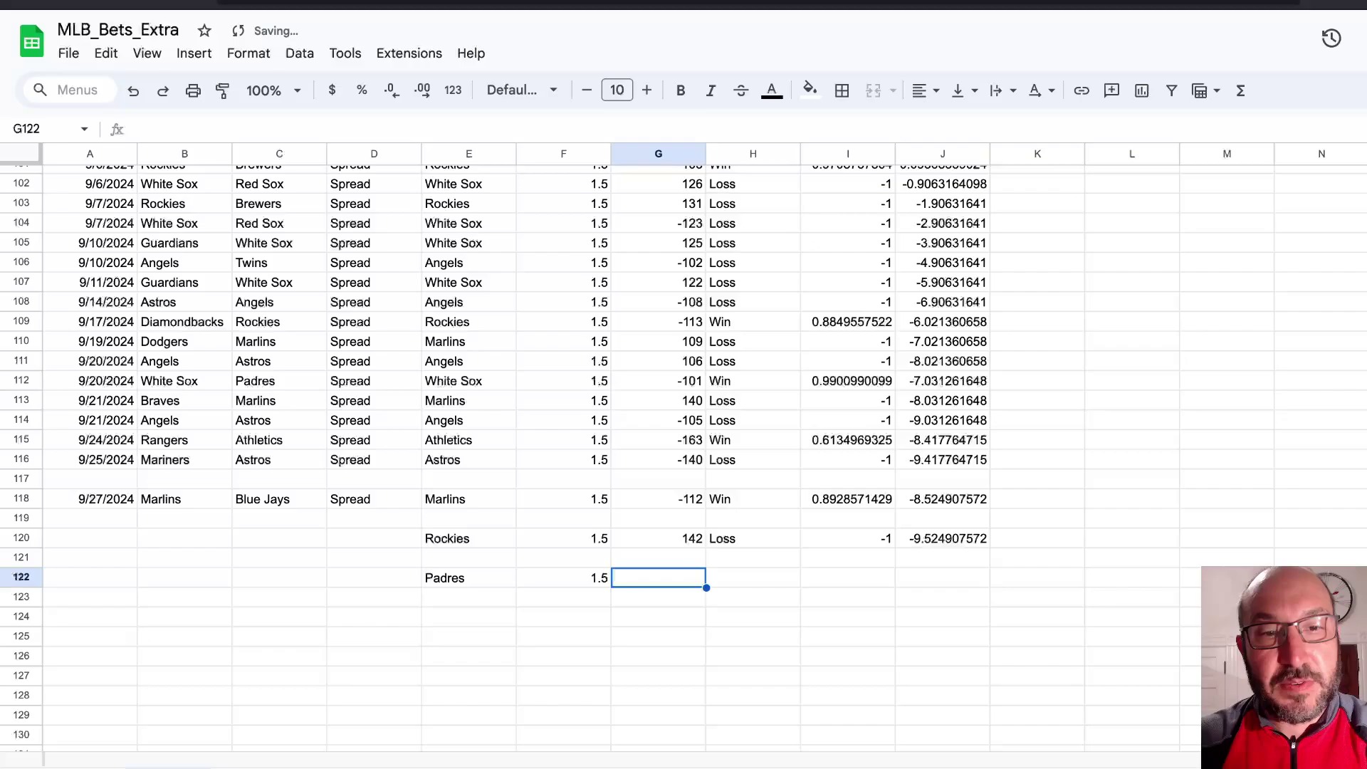
pyautogui.write('-123')
pyautogui.press('Return')
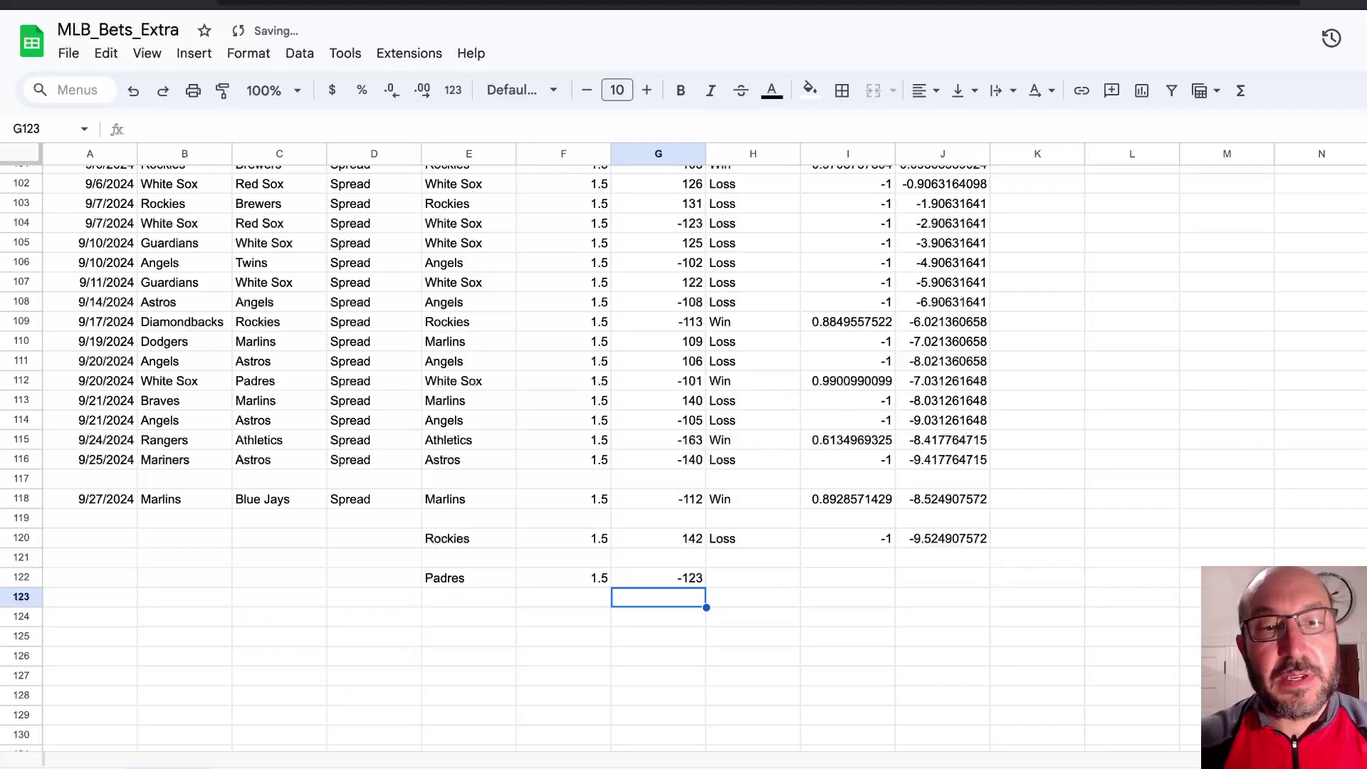
pyautogui.hotkey('alt', 'Tab')
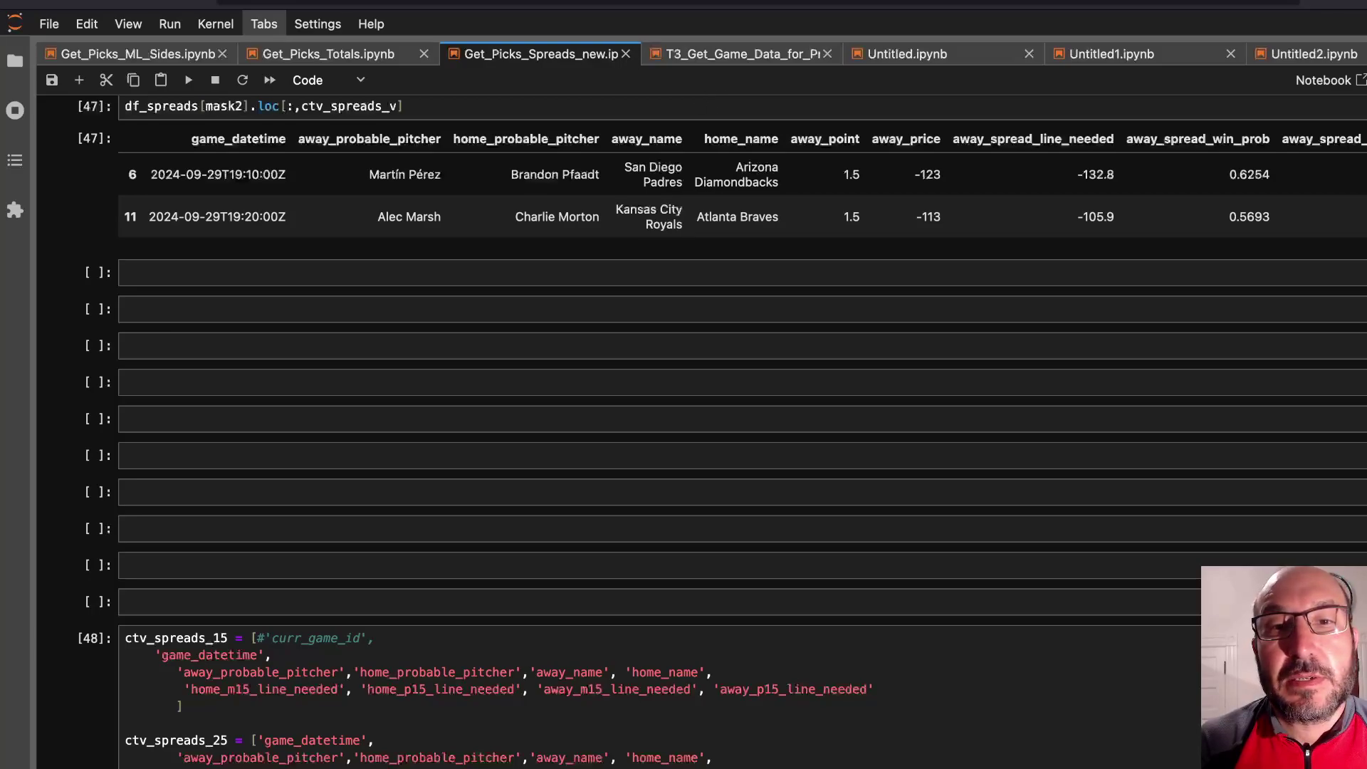
# Check the Royals Interleague run line on WagerTalk against the spreads notebook.
pyautogui.press('super+Tab')
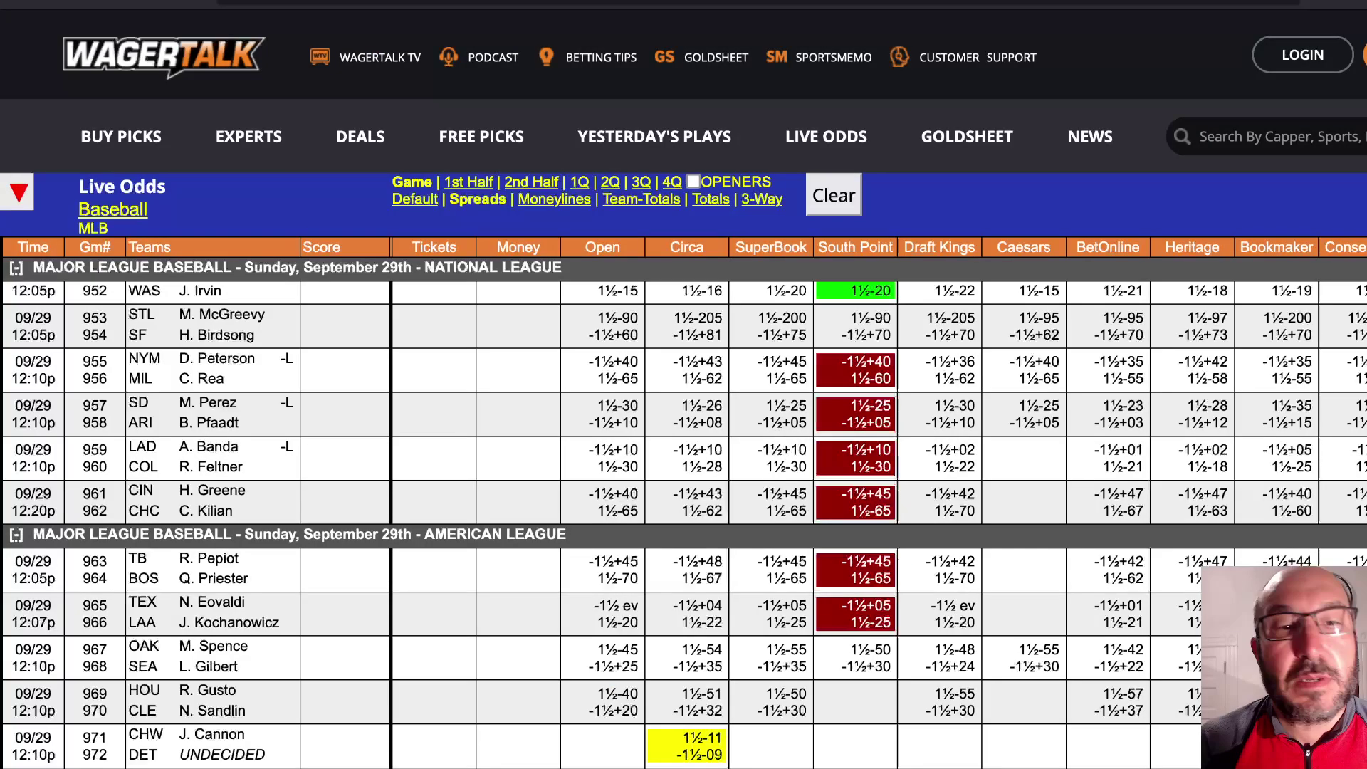
pyautogui.scroll(-1, 392, 566)
pyautogui.scroll(-3, 392, 566)
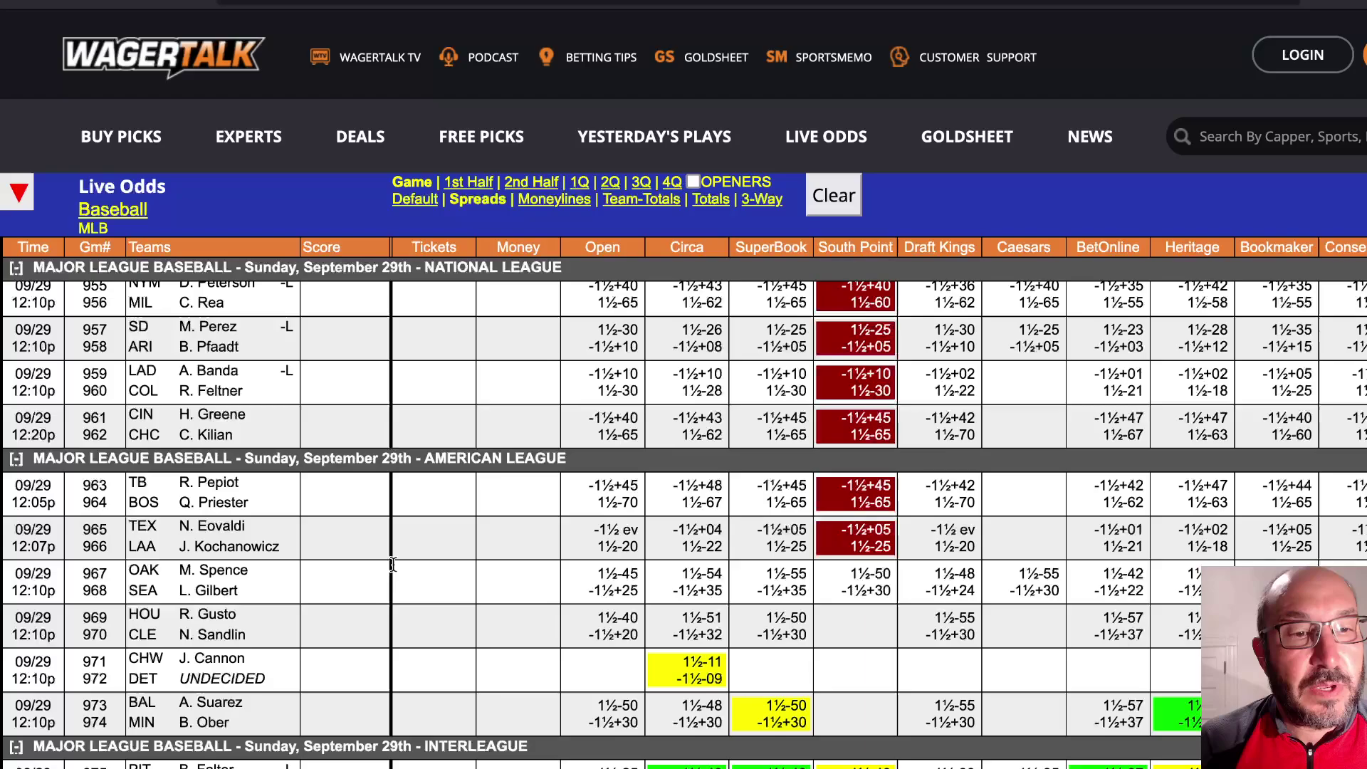
pyautogui.scroll(-3, 392, 567)
pyautogui.scroll(-3, 391, 566)
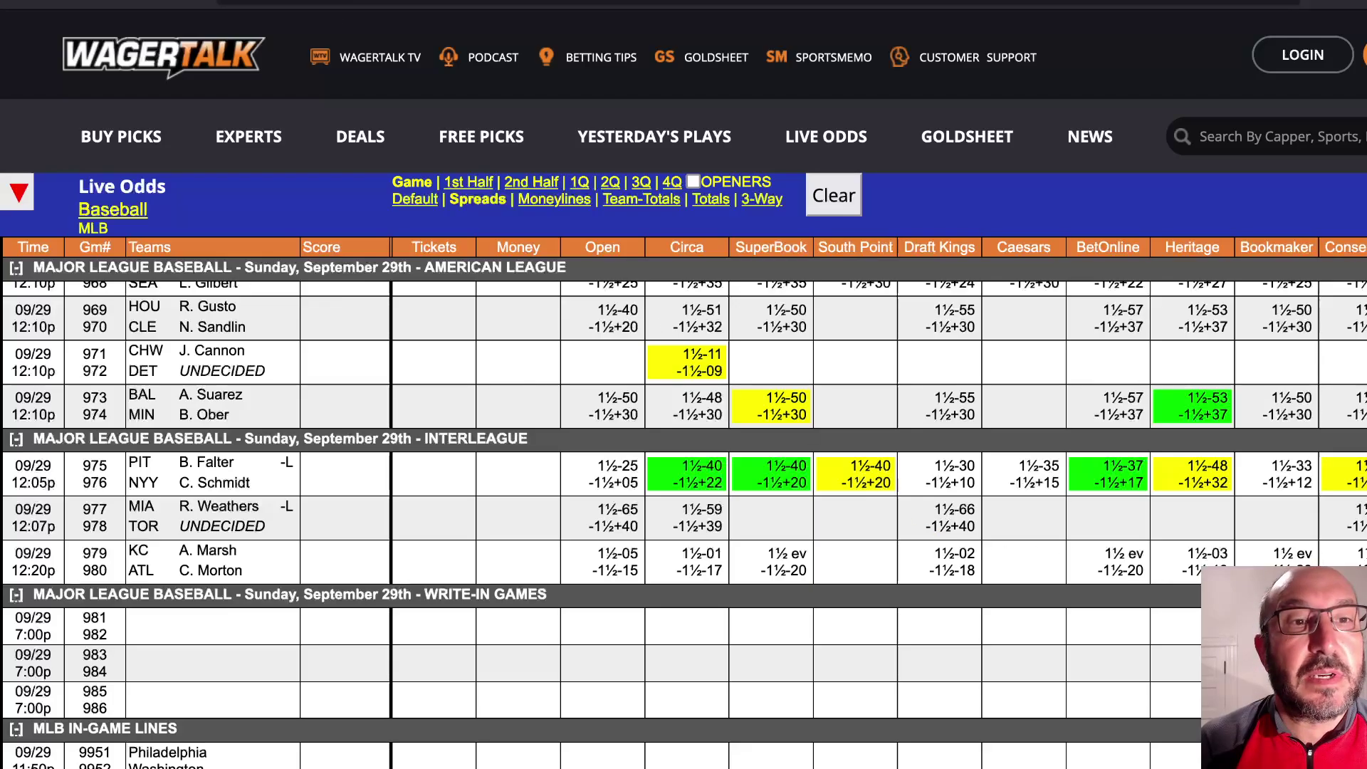
pyautogui.press('super+Tab')
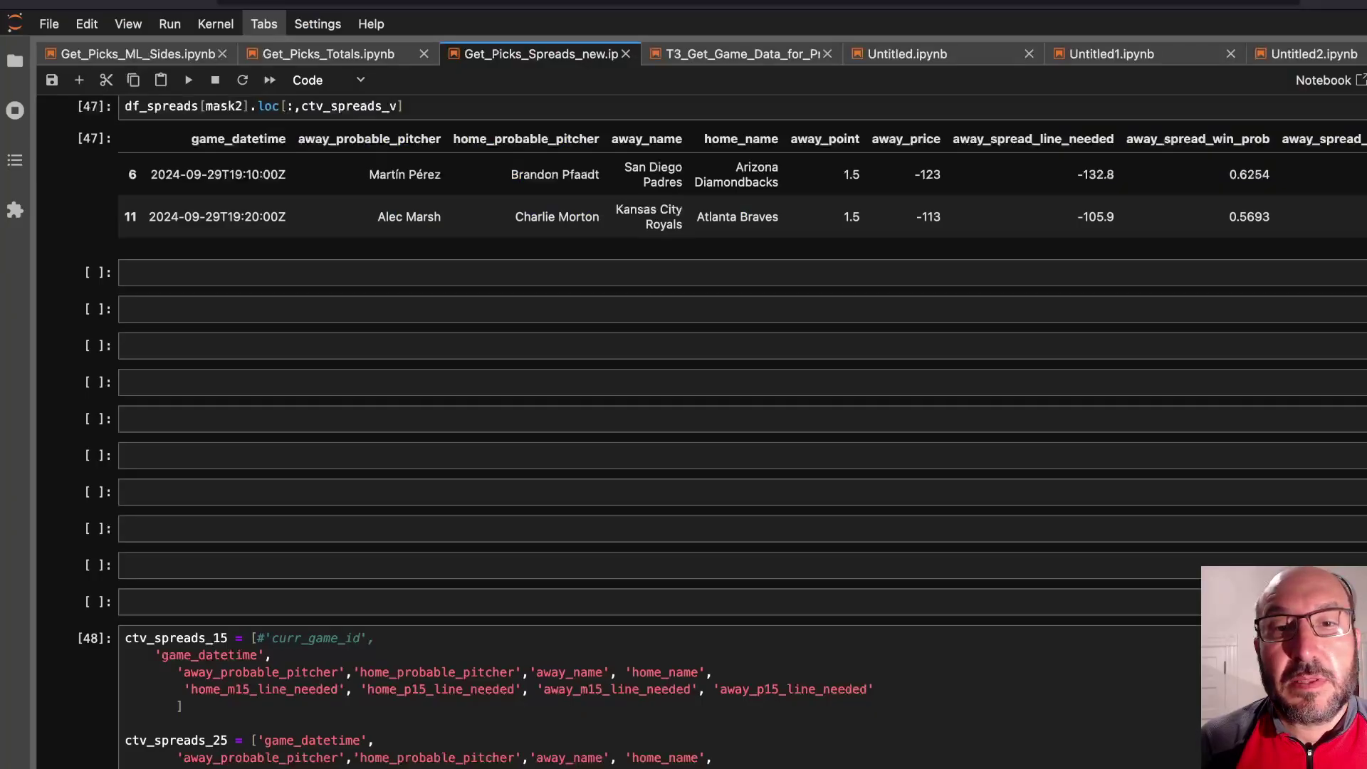
pyautogui.press('super+Tab')
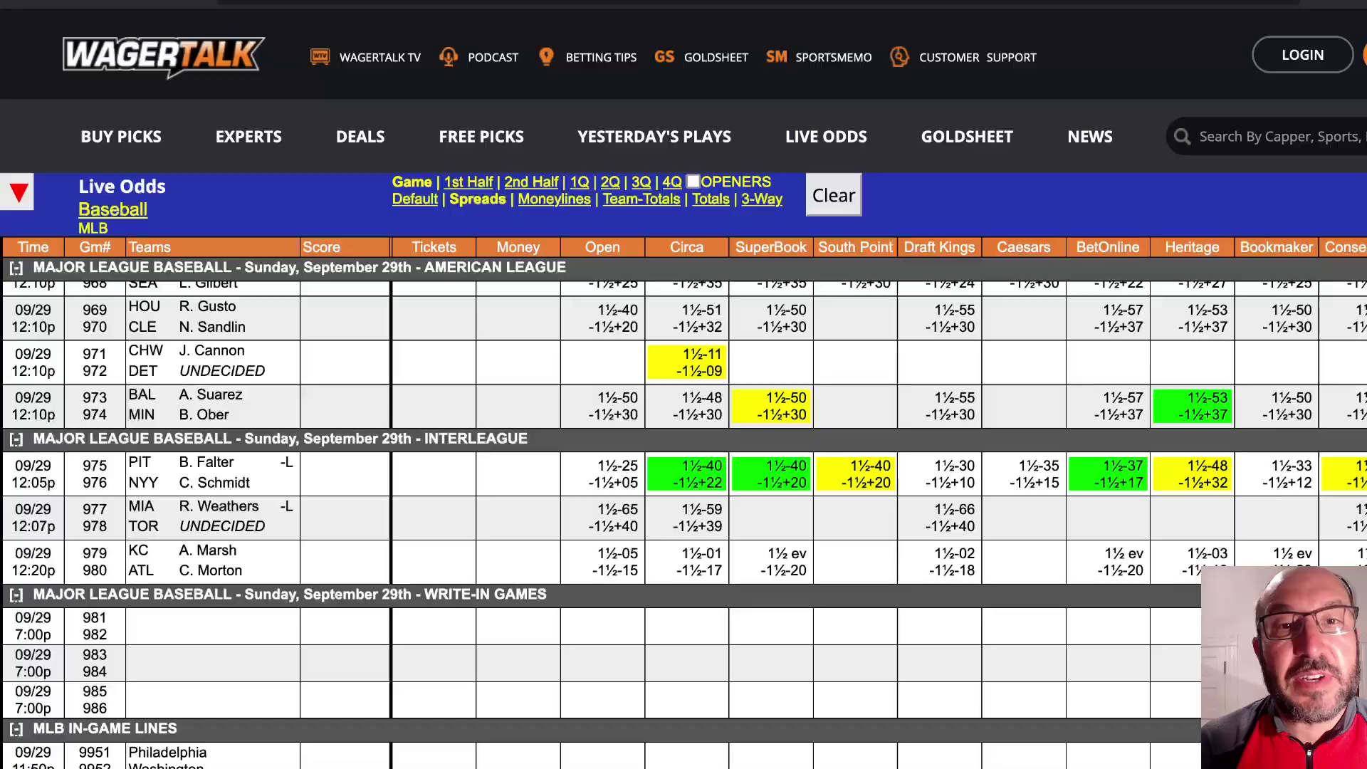
pyautogui.press('super+Tab')
# Log Royals +1.5 at 100 in row 123 of MLB_Bets_Extra.
pyautogui.click(426, 595)
pyautogui.write('Roay')
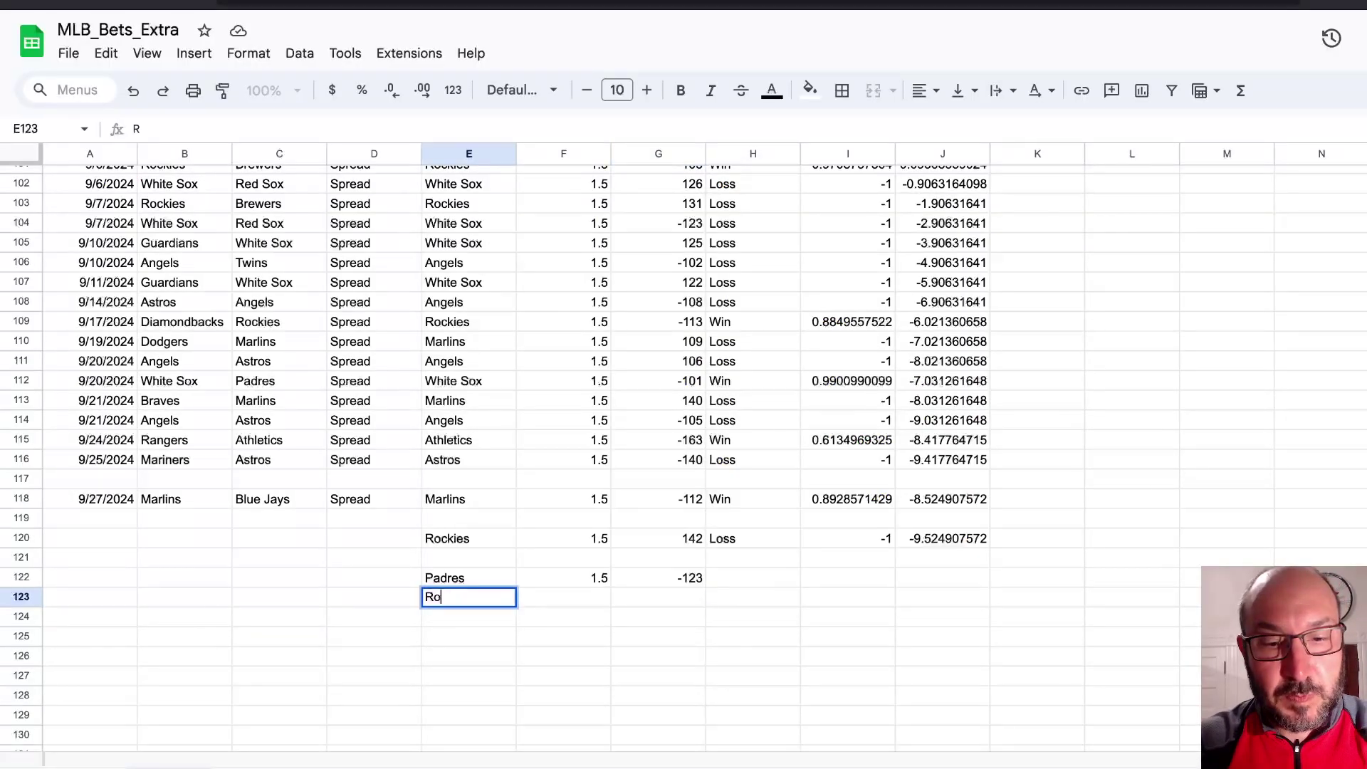
pyautogui.press('BackSpace')
pyautogui.press('BackSpace')
pyautogui.press('BackSpace')
pyautogui.write('yals')
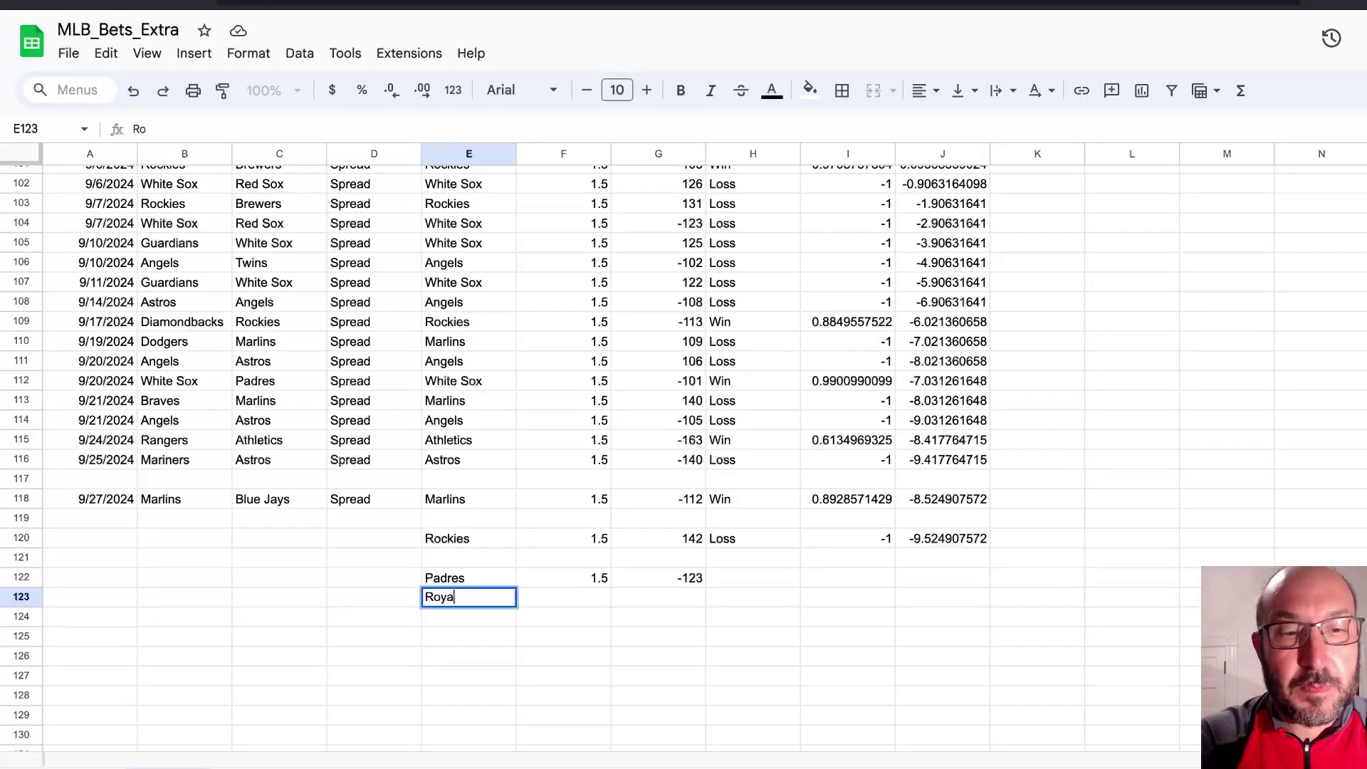
pyautogui.press('Tab')
pyautogui.write('1.5')
pyautogui.press('Tab')
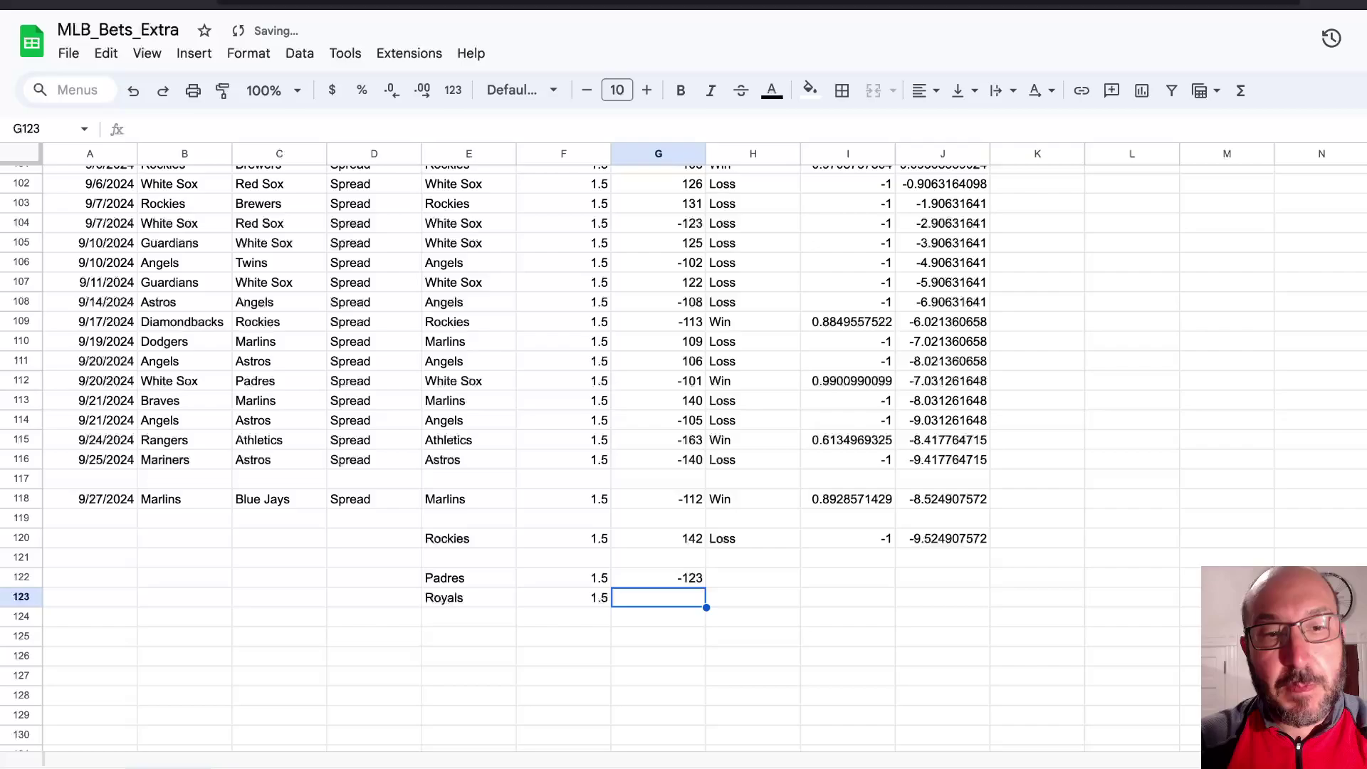
pyautogui.write('+100')
pyautogui.press('Return')
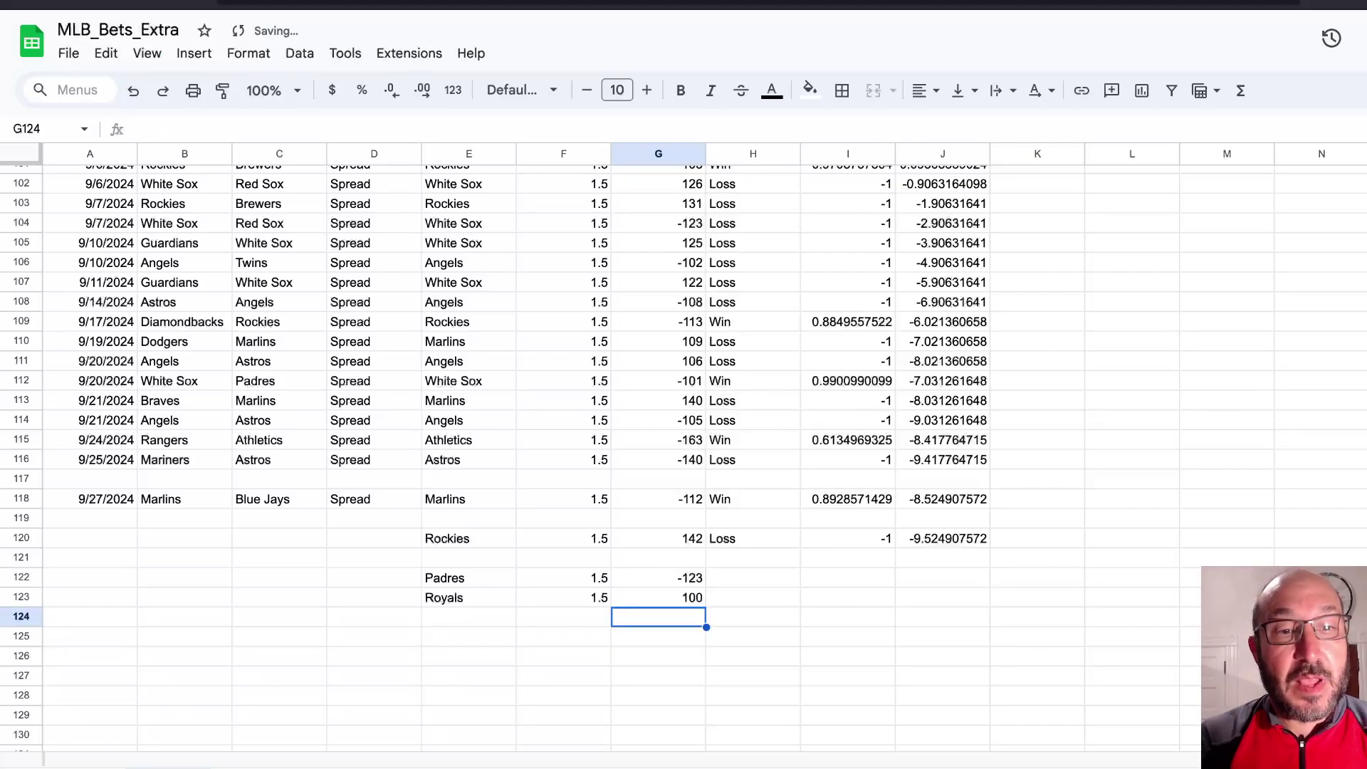